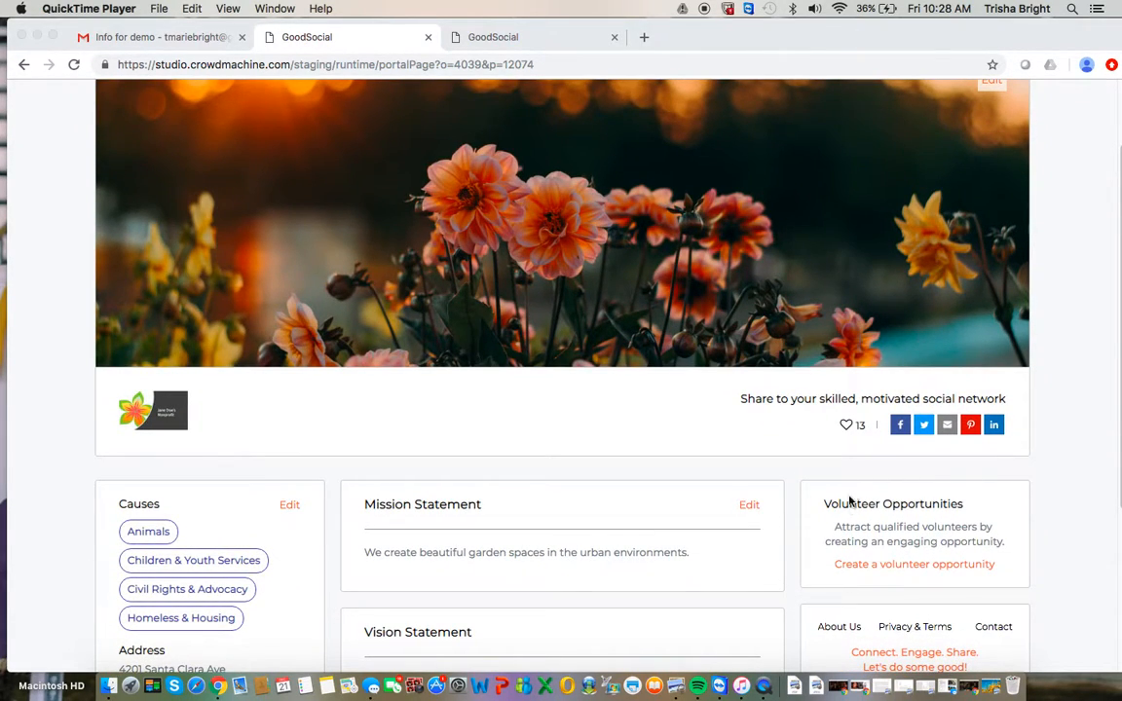
# Create a new volunteer opportunity that needs 8 in-person volunteers and continue to its details.
pyautogui.click(888, 571)
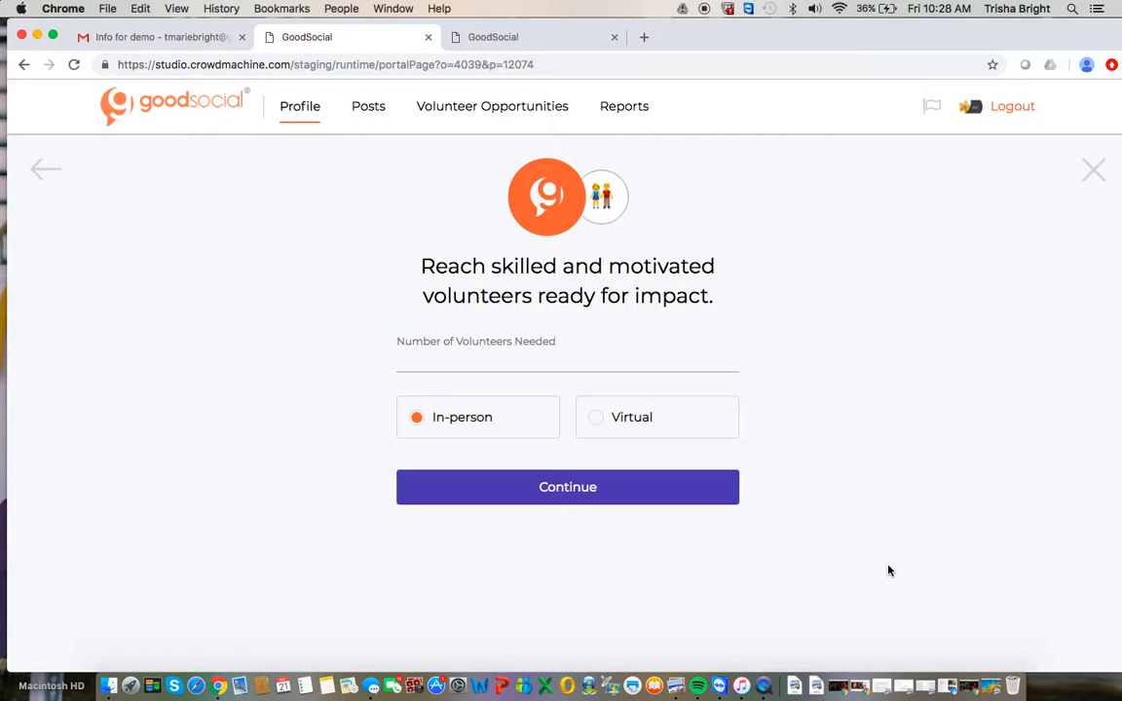
pyautogui.write('8')
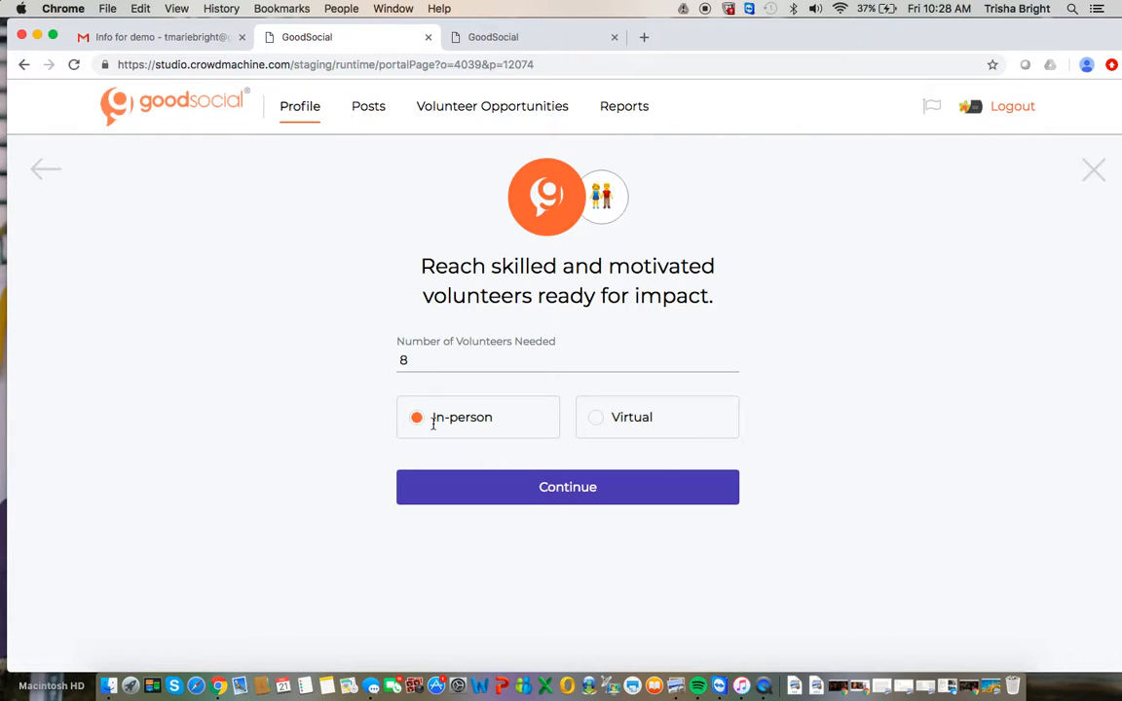
pyautogui.click(540, 499)
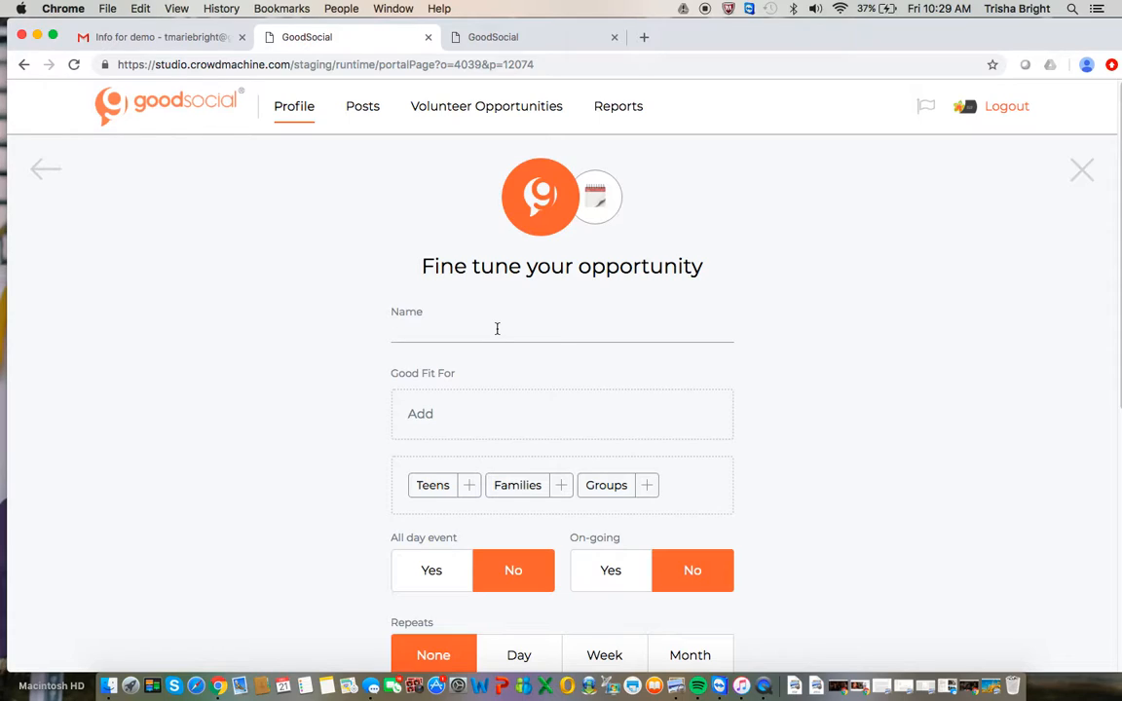
# Name the volunteer opportunity "Reseed the Poppy Fields".
pyautogui.write('Reseed the Poppy Fiel')
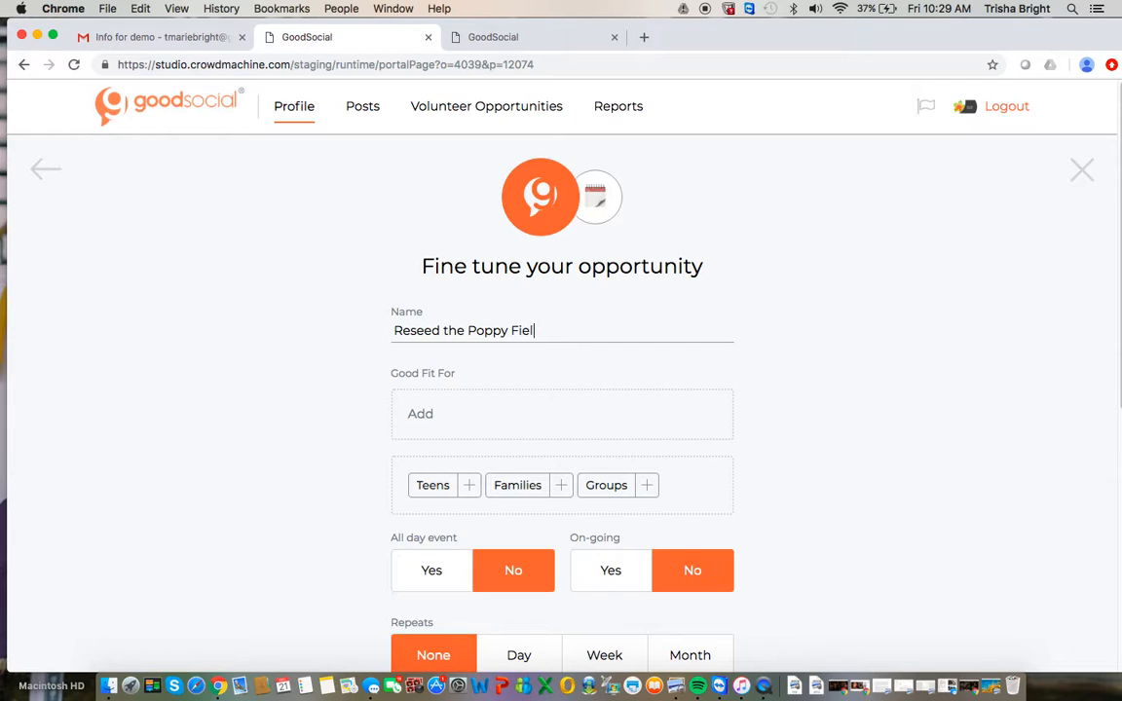
pyautogui.write('ds')
# Mark the opportunity as a good fit for Teens, Groups and Families.
pyautogui.scroll(-2, 443, 420)
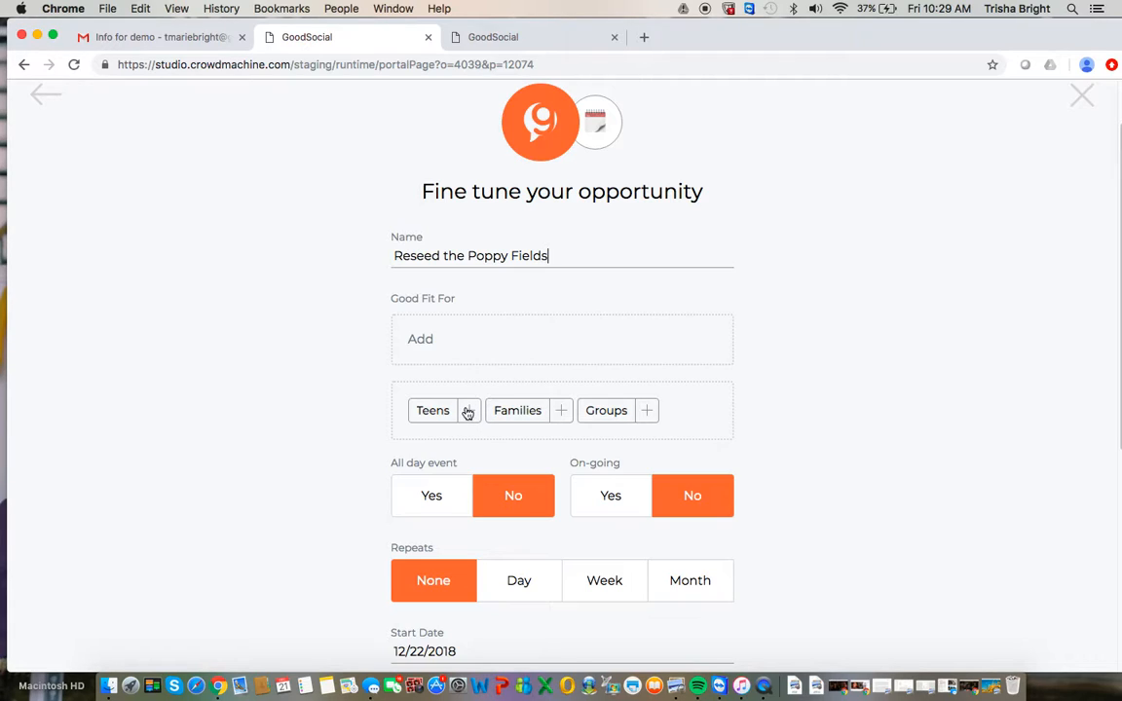
pyautogui.click(466, 412)
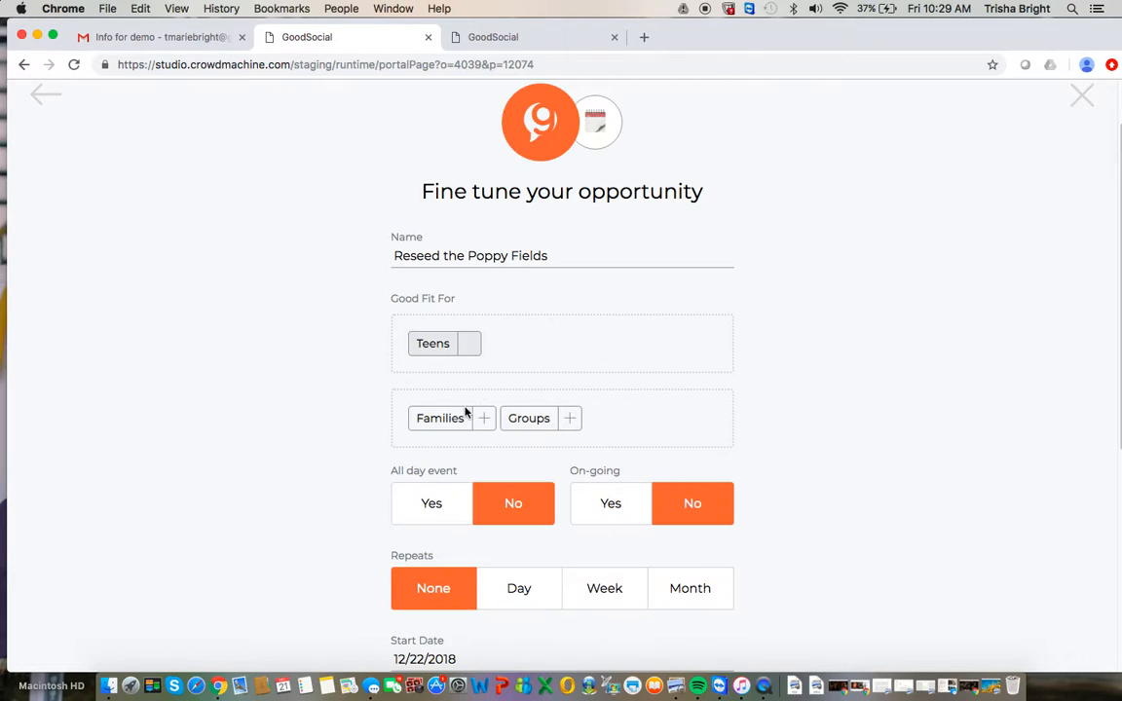
pyautogui.click(571, 420)
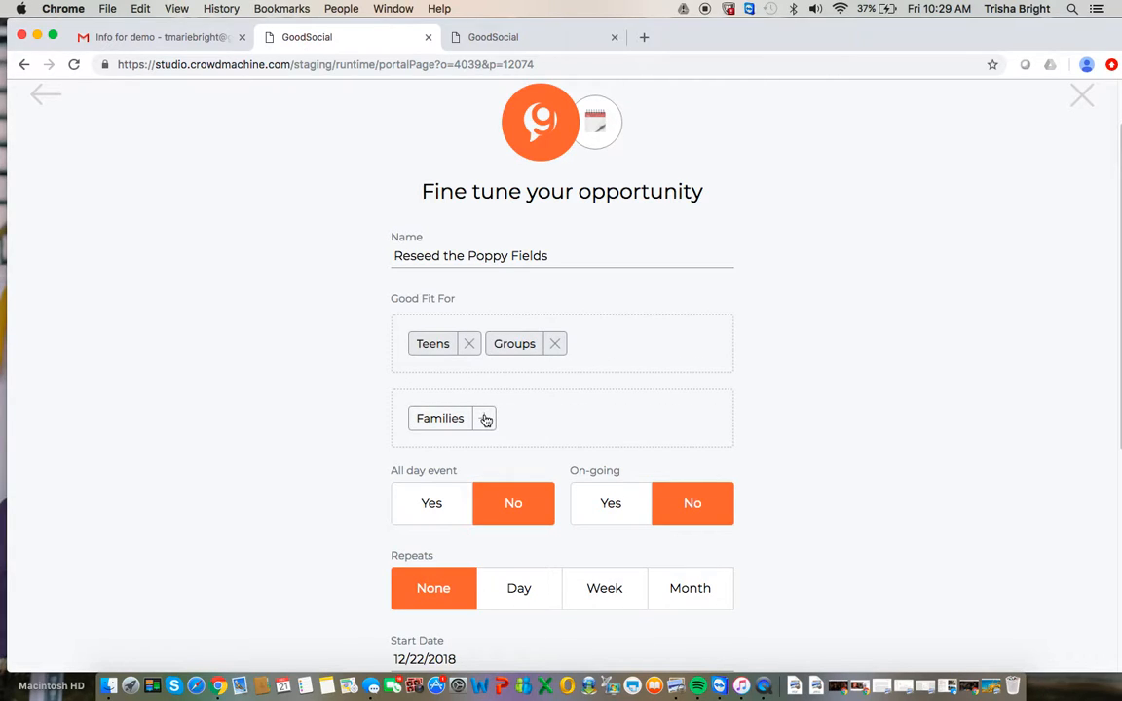
pyautogui.click(485, 418)
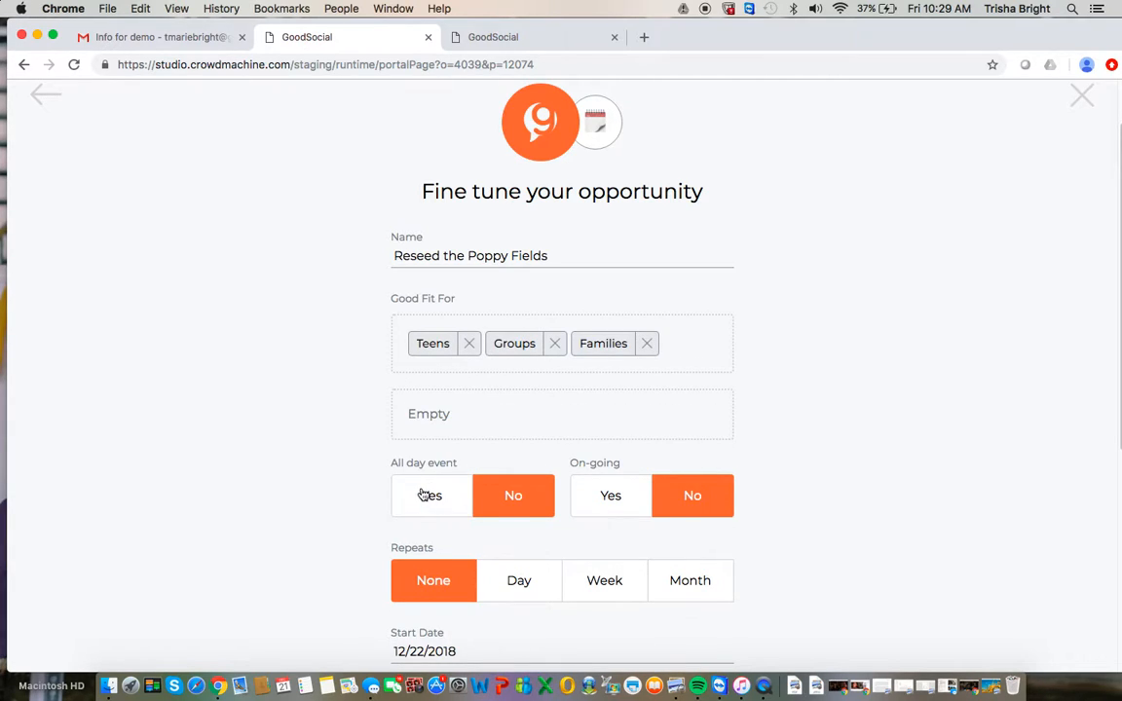
# Schedule the opportunity with a start date of 12/29/2018 and an end time of 01:00 PM.
pyautogui.scroll(-2, 426, 495)
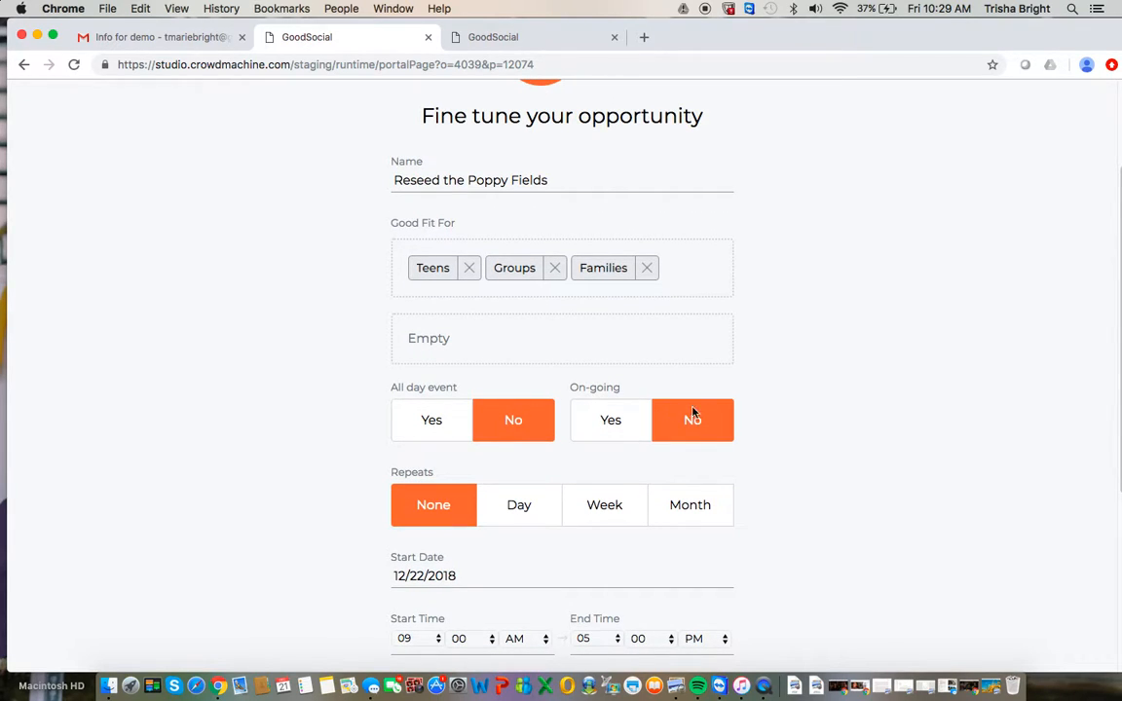
pyautogui.scroll(-1, 703, 427)
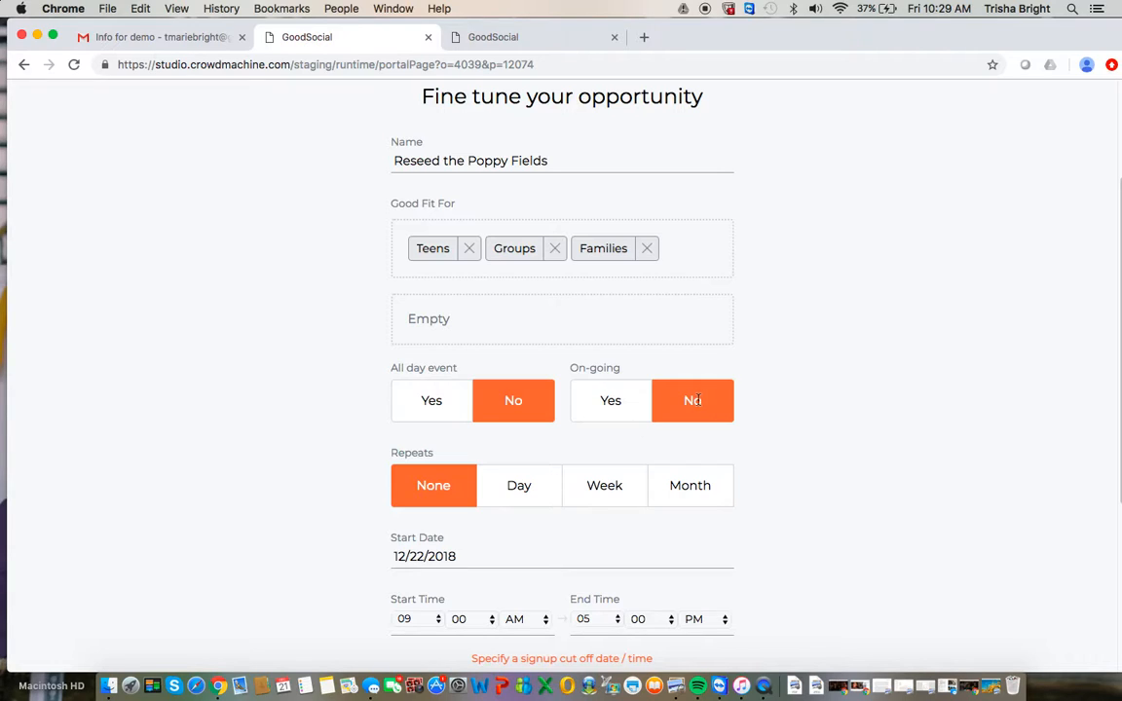
pyautogui.scroll(-2, 448, 499)
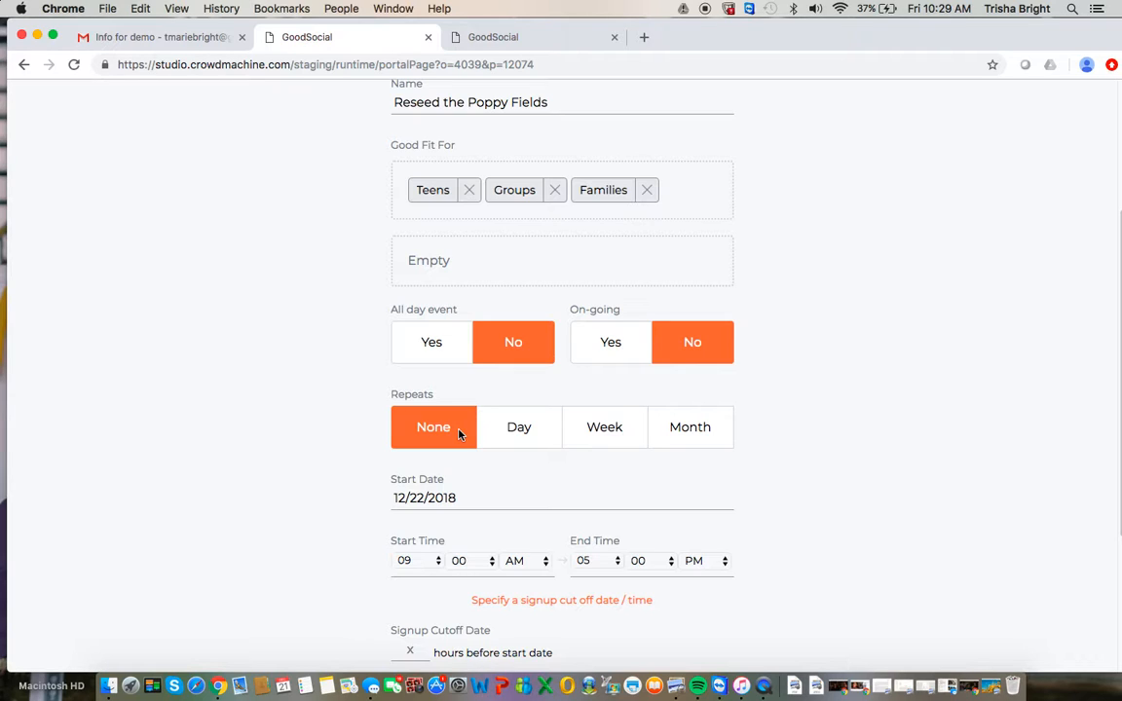
pyautogui.scroll(-2, 460, 434)
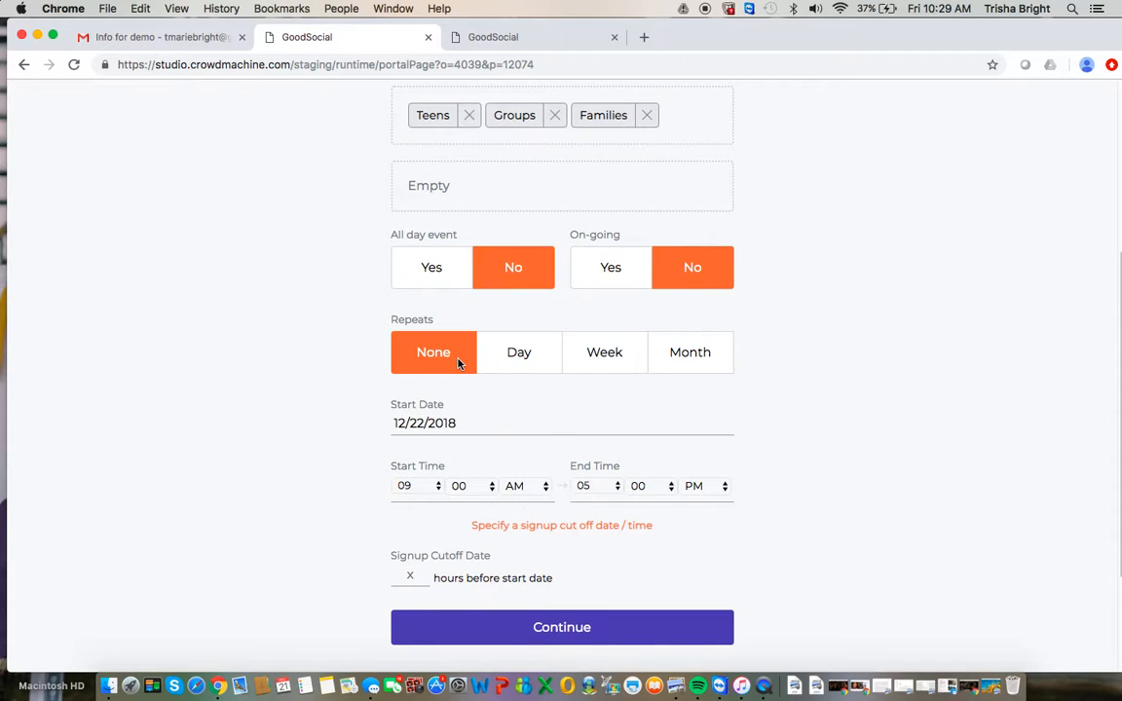
pyautogui.click(415, 423)
pyautogui.press('BackSpace')
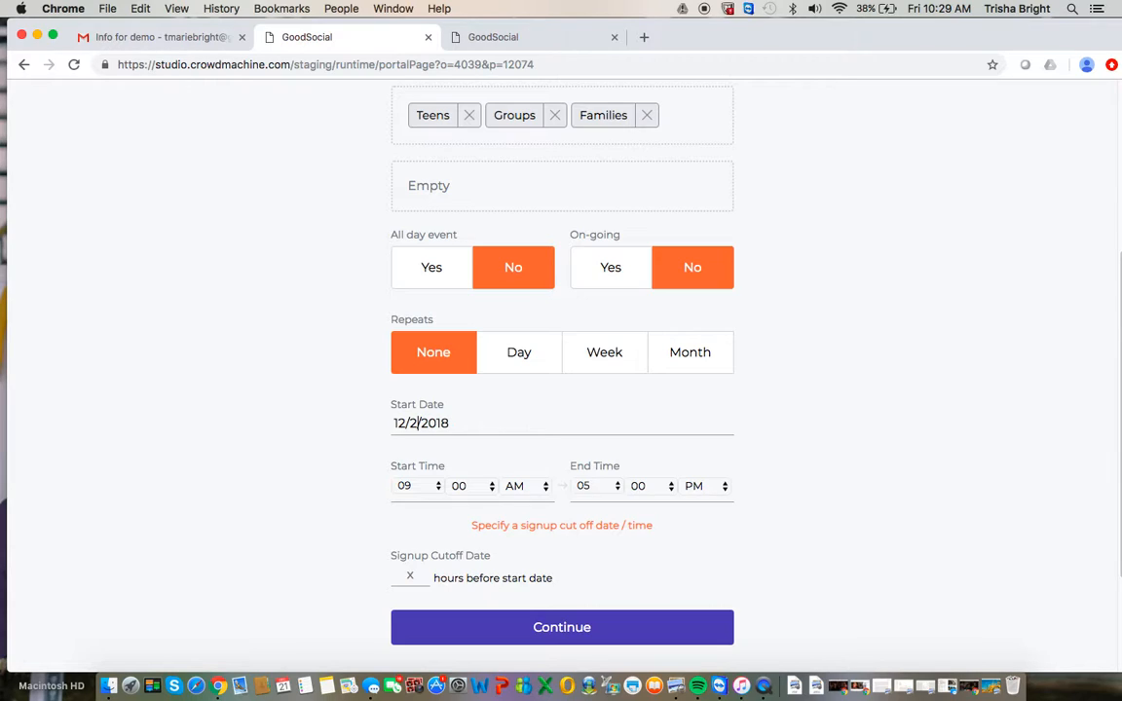
pyautogui.write('9')
pyautogui.click(616, 488)
pyautogui.click(596, 429)
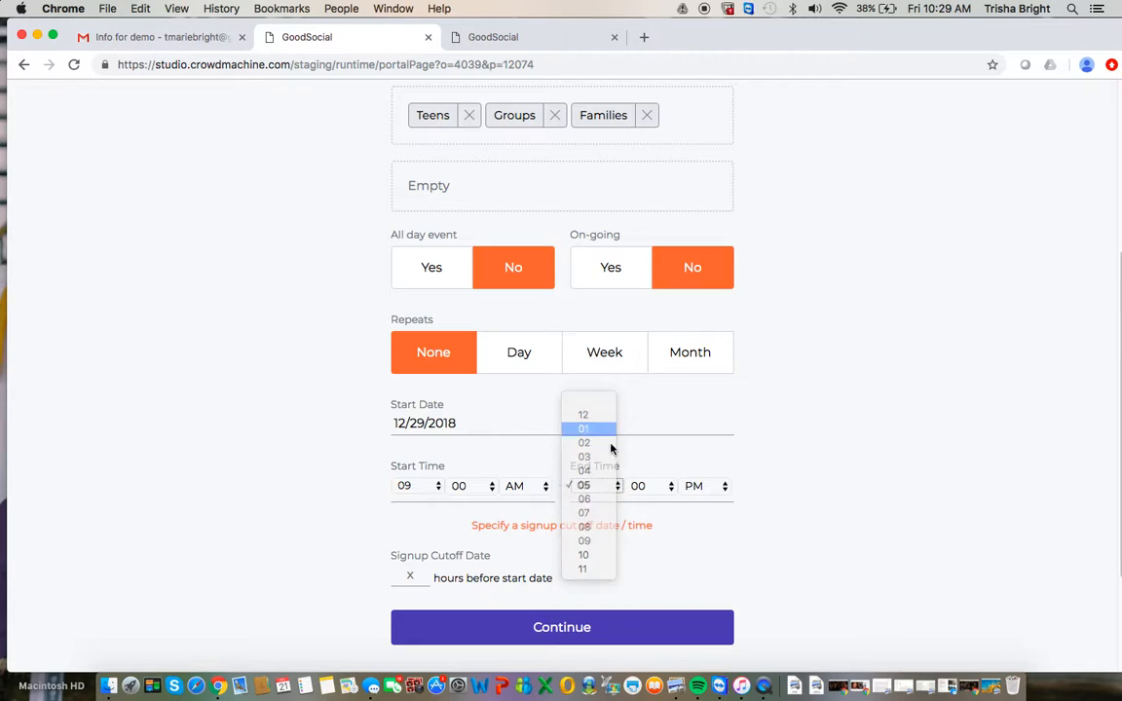
# Set the signup cutoff to 24 hours before the start date and continue.
pyautogui.scroll(-2, 617, 551)
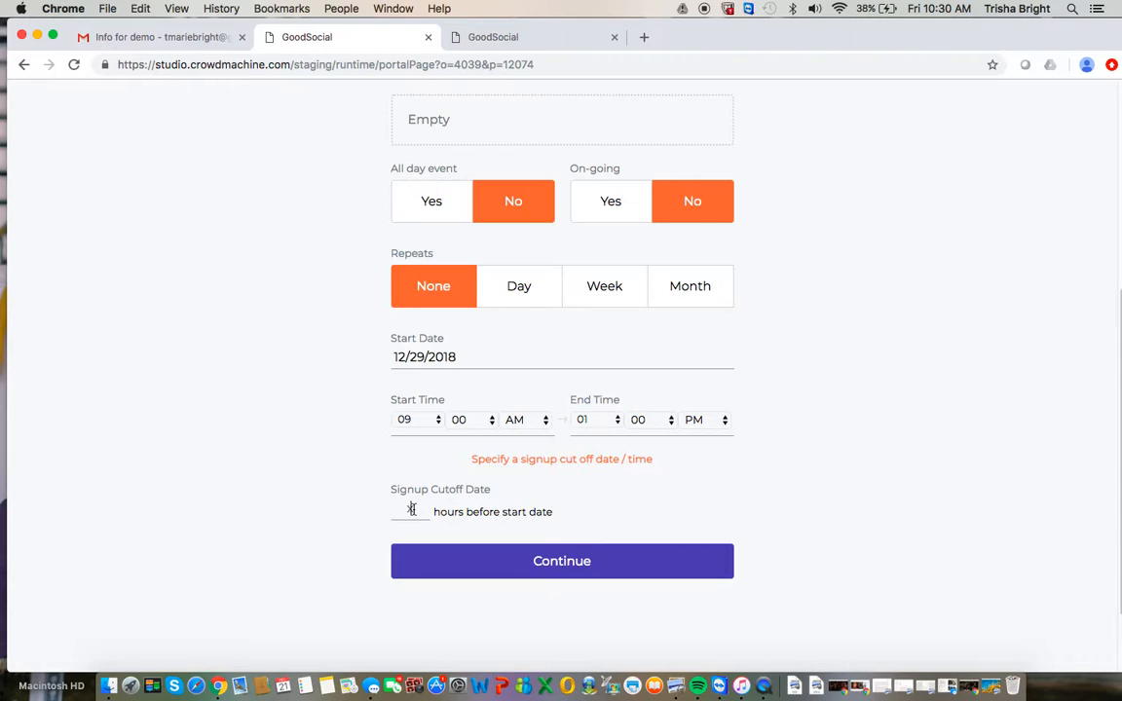
pyautogui.click(411, 509)
pyautogui.write('24')
pyautogui.click(552, 567)
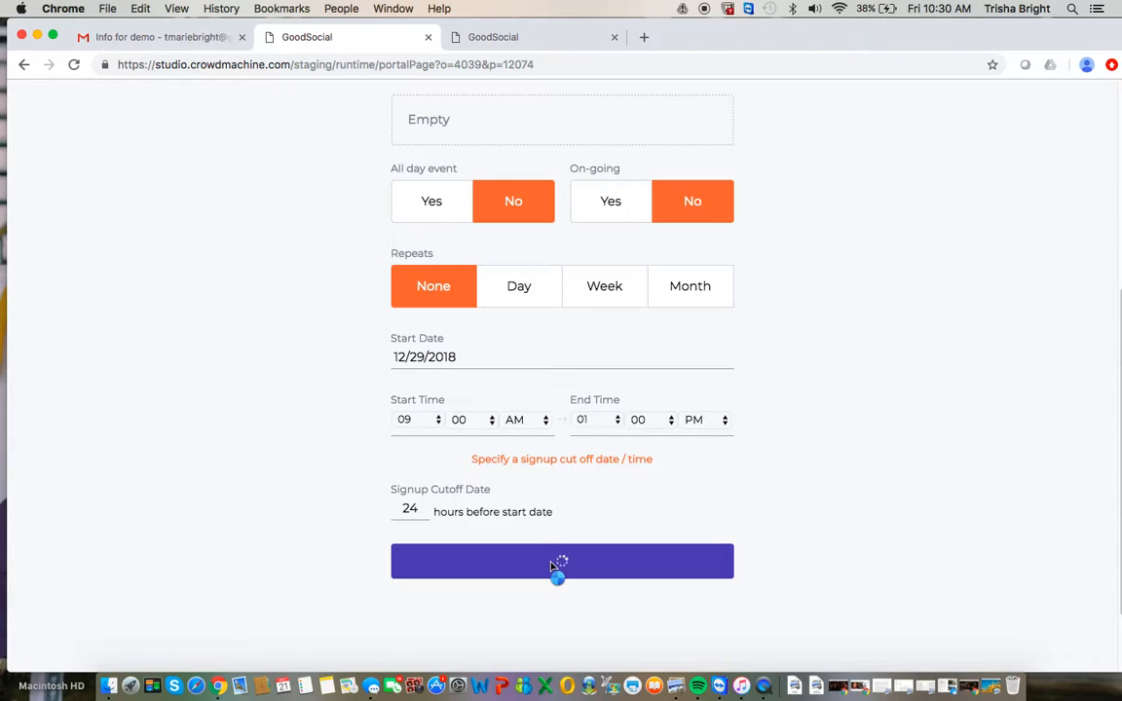
# Enter the description "Help us reseed the poppy fields in our rural areas.".
pyautogui.click(508, 328)
pyautogui.write('He')
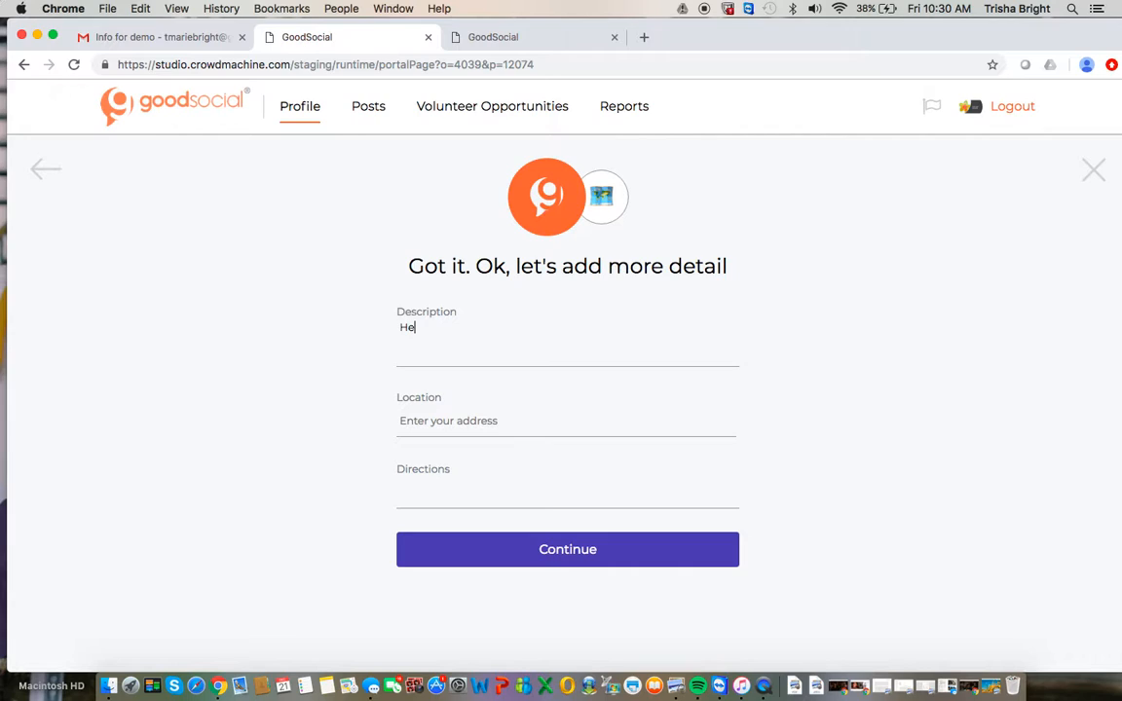
pyautogui.write('lp us reseed the pp')
pyautogui.press('BackSpace')
pyautogui.write('oppy fields in')
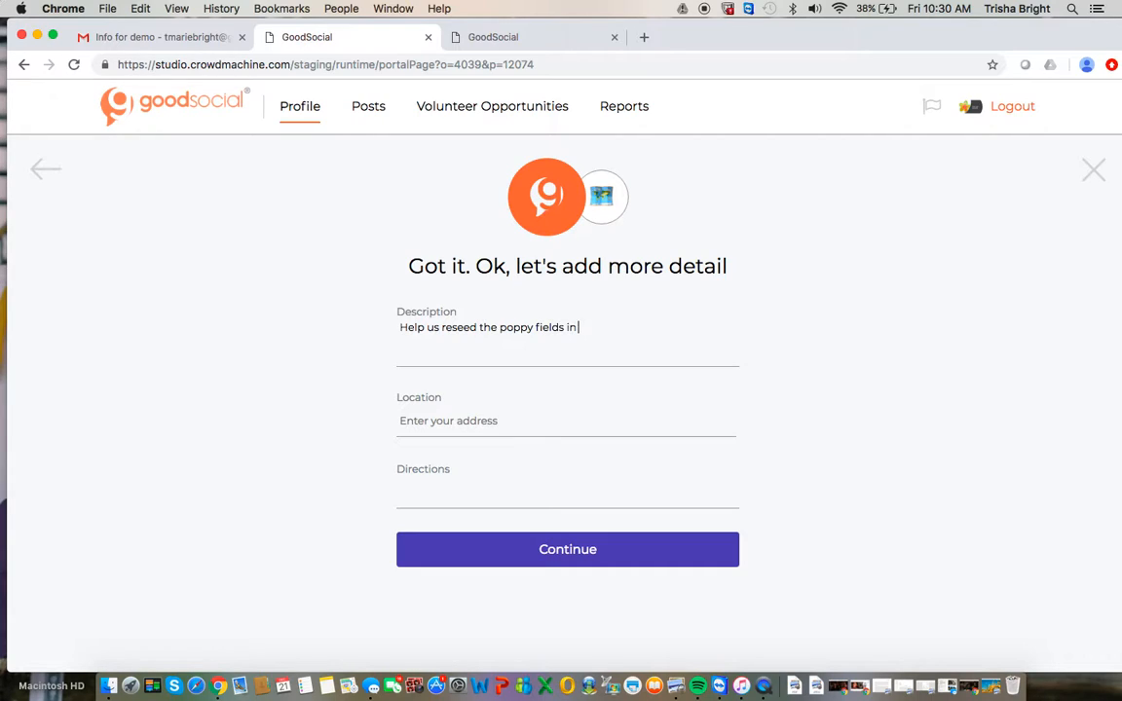
pyautogui.write(' our rural areas.')
# Dismiss the browser's location request and fill in the event's street address from the suggested addresses.
pyautogui.click(434, 430)
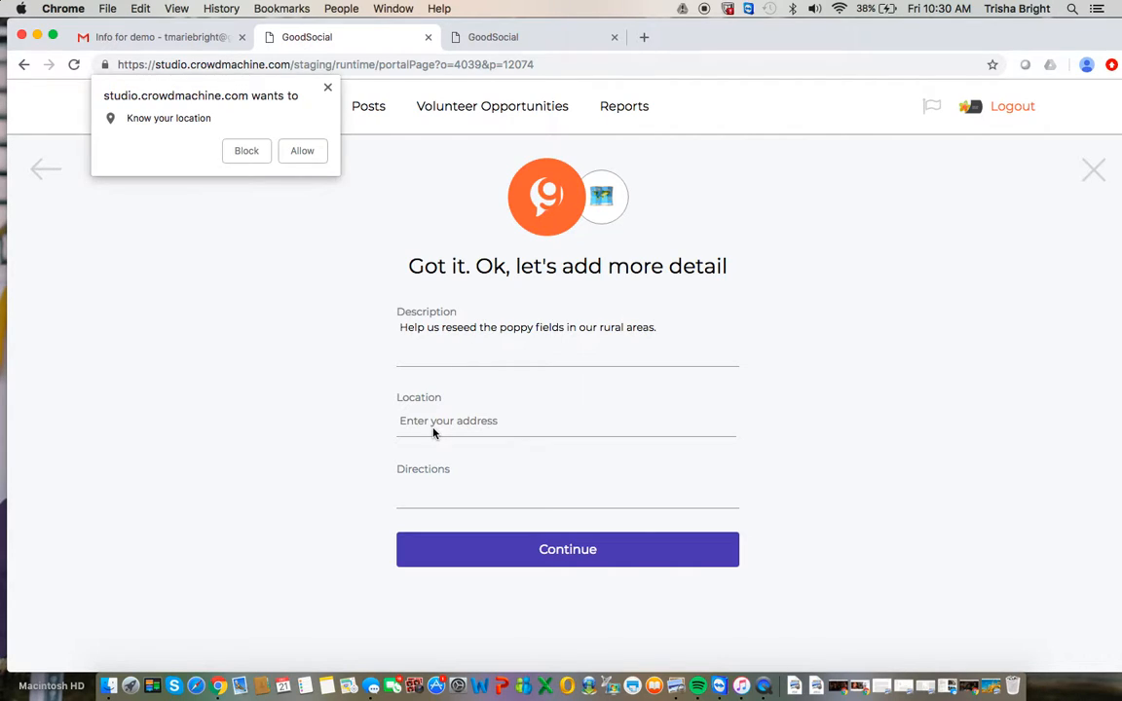
pyautogui.click(327, 90)
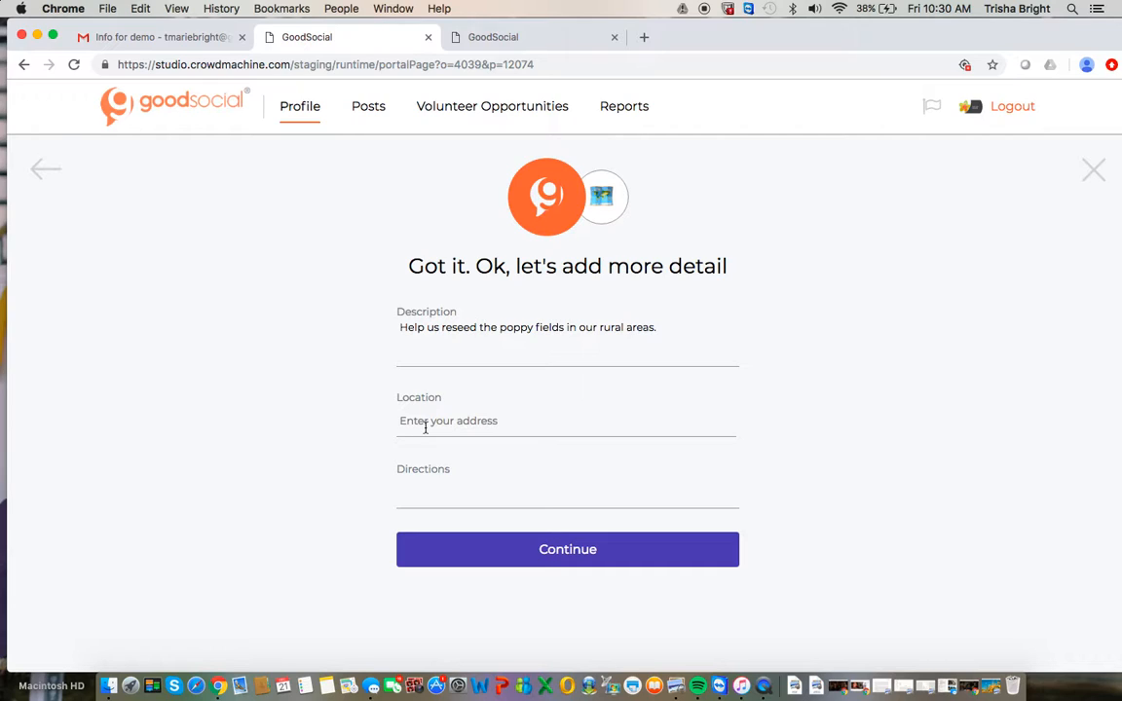
pyautogui.write('1255')
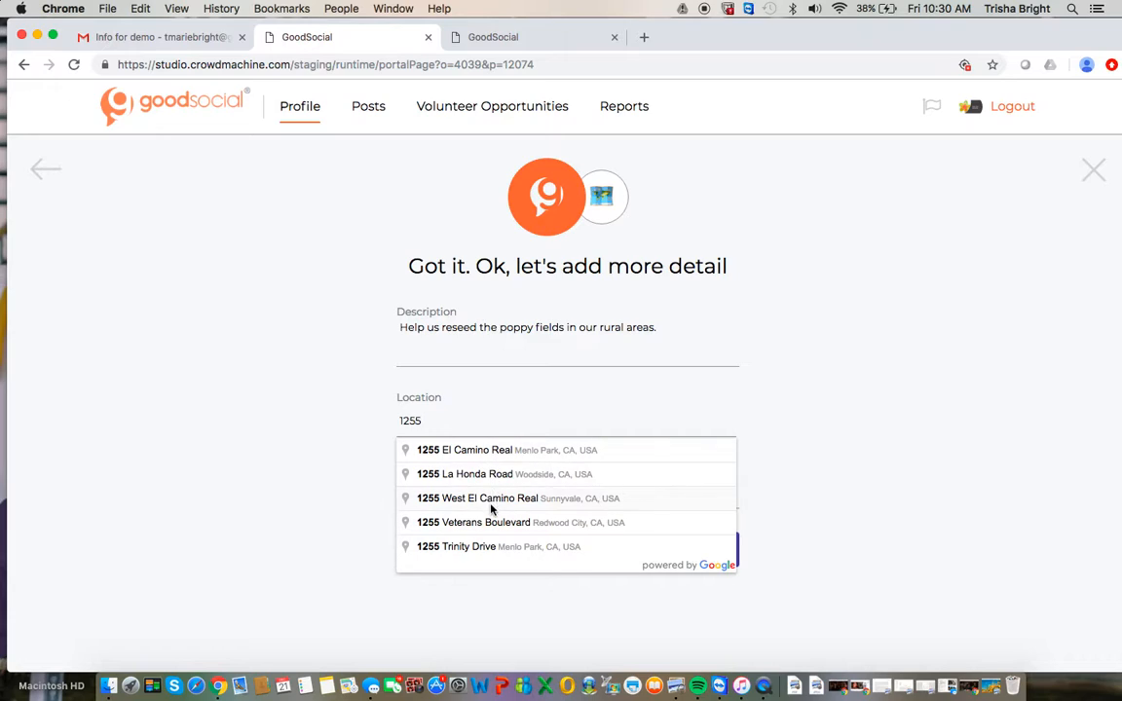
pyautogui.click(490, 501)
# Add the directions "Meet at the back gate." and continue to the volunteer requirements.
pyautogui.click(472, 505)
pyautogui.write('Meet at the back gate.')
pyautogui.click(531, 556)
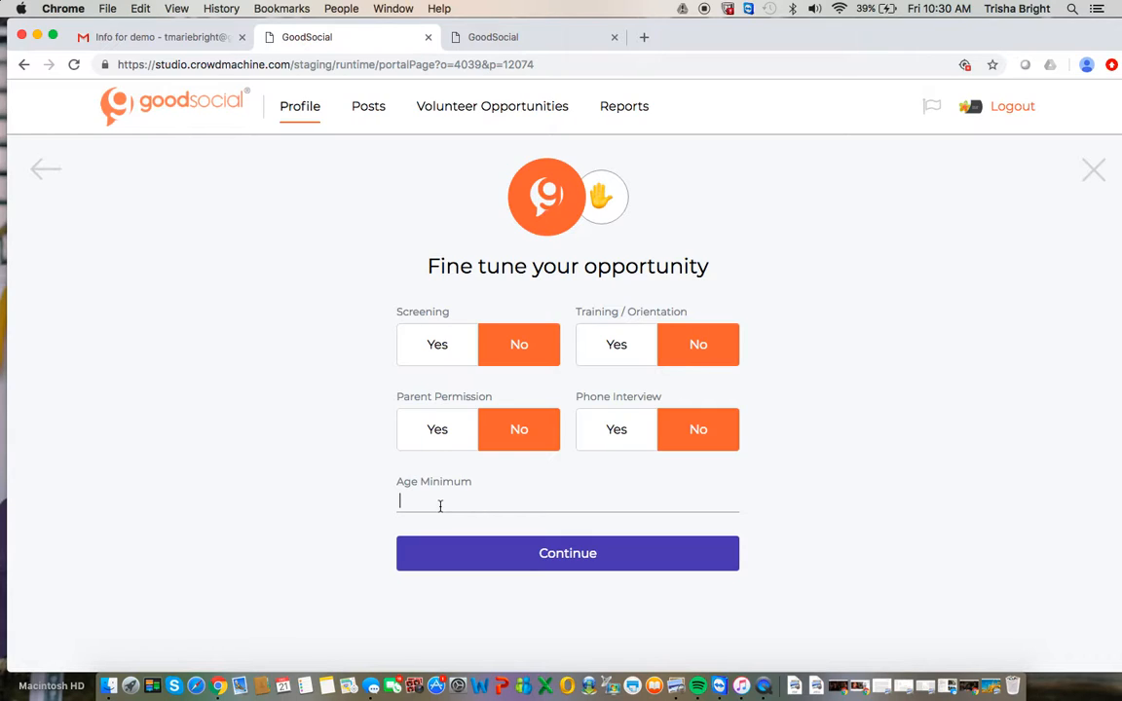
# Set the volunteers' minimum age to 13 and continue to the skills selection.
pyautogui.click(440, 506)
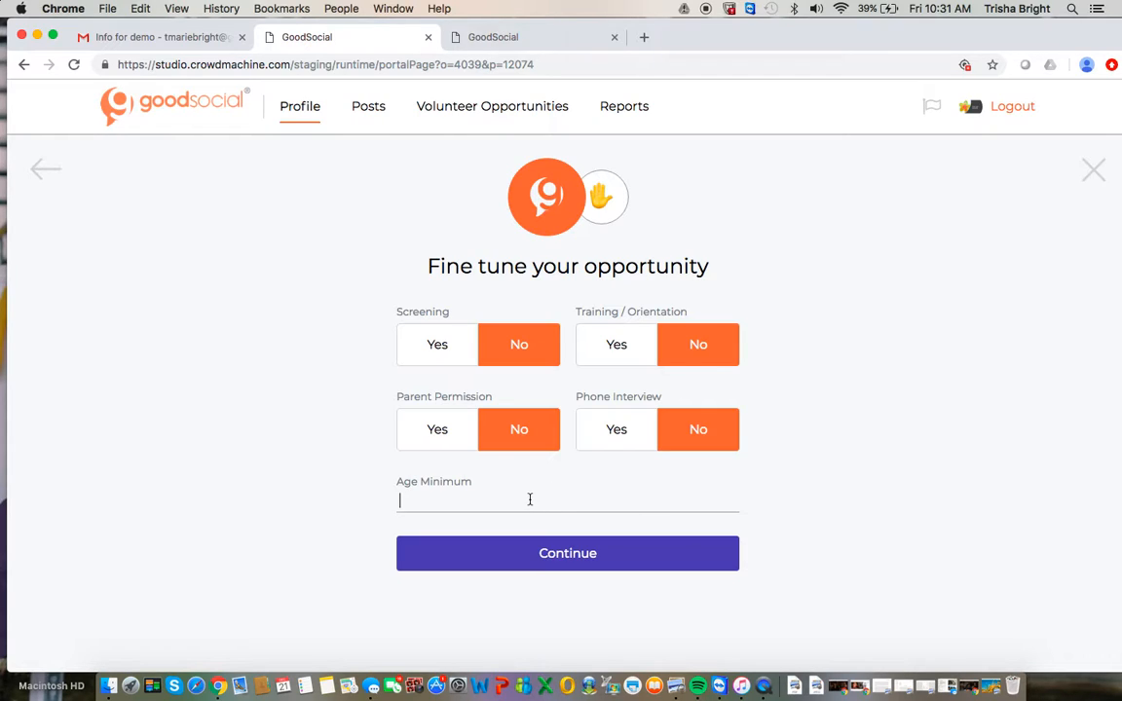
pyautogui.write('13')
pyautogui.click(533, 567)
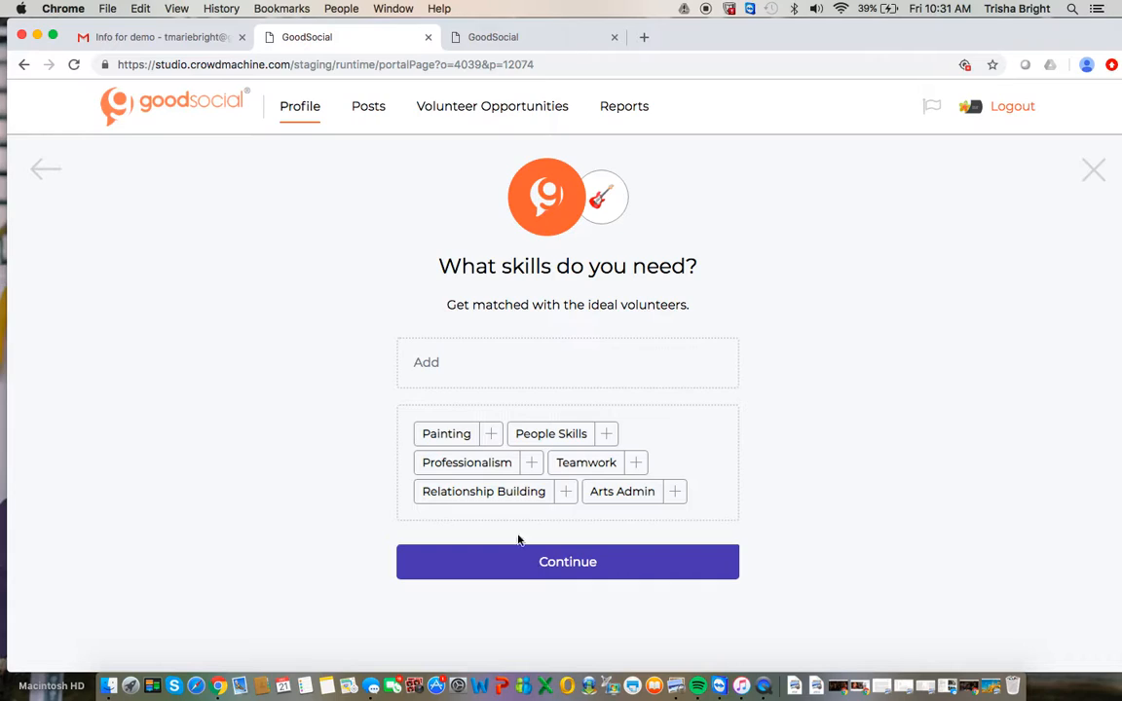
# Add People Skills and Teamwork as the needed skills and continue to the causes.
pyautogui.click(607, 435)
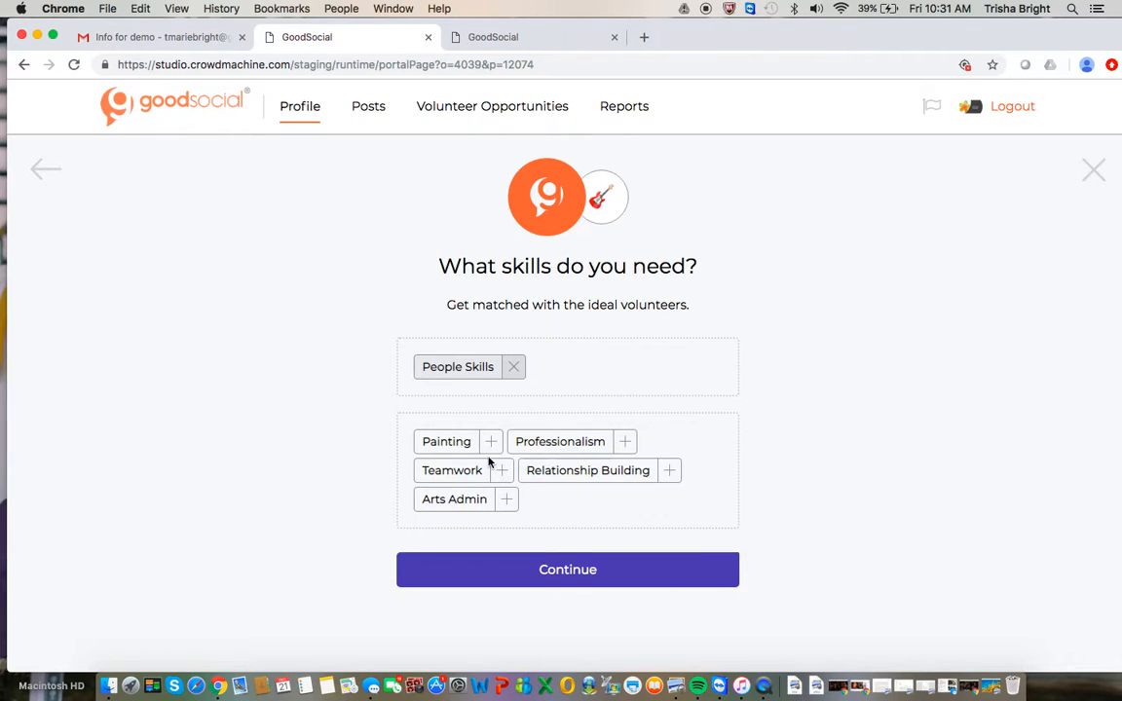
pyautogui.click(505, 471)
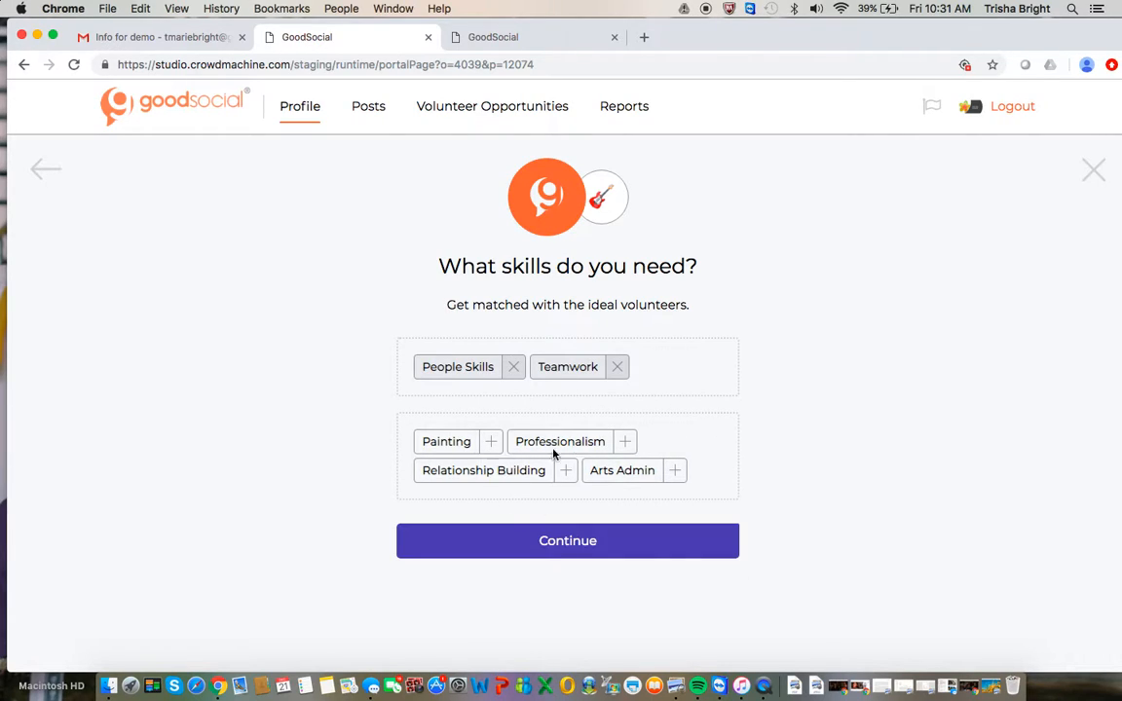
pyautogui.click(566, 545)
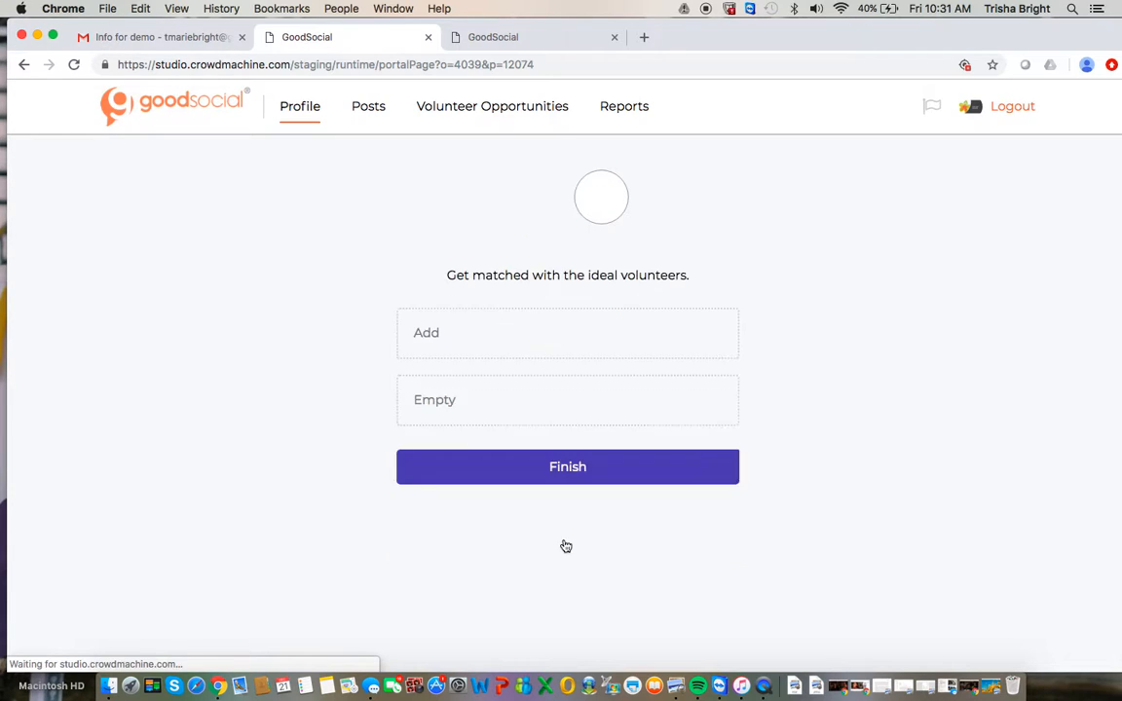
# Add Human Services and Environment to the opportunity's matching causes and finish the setup.
pyautogui.scroll(-5, 564, 545)
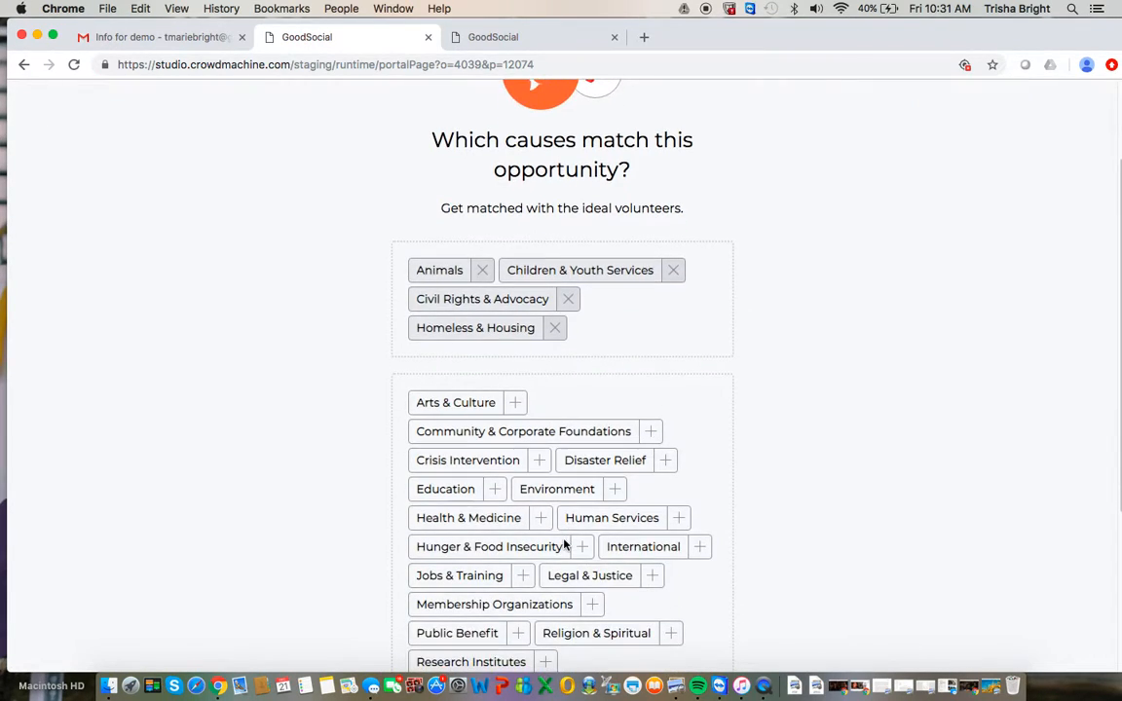
pyautogui.scroll(2, 564, 546)
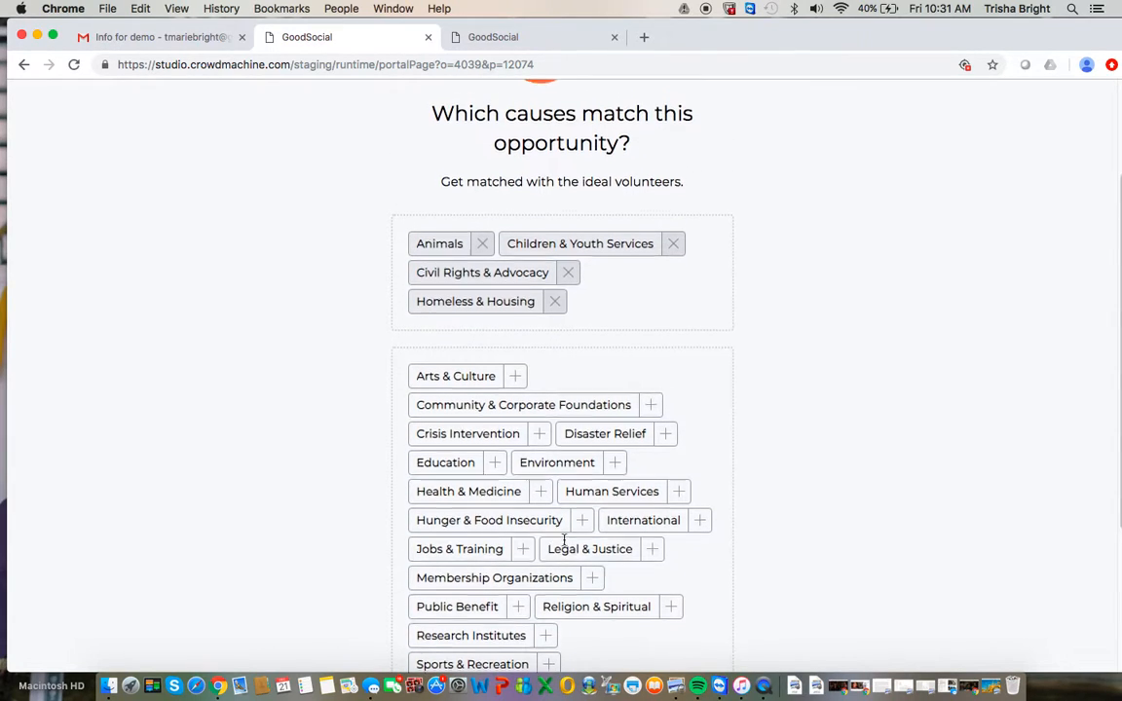
pyautogui.scroll(-3, 602, 323)
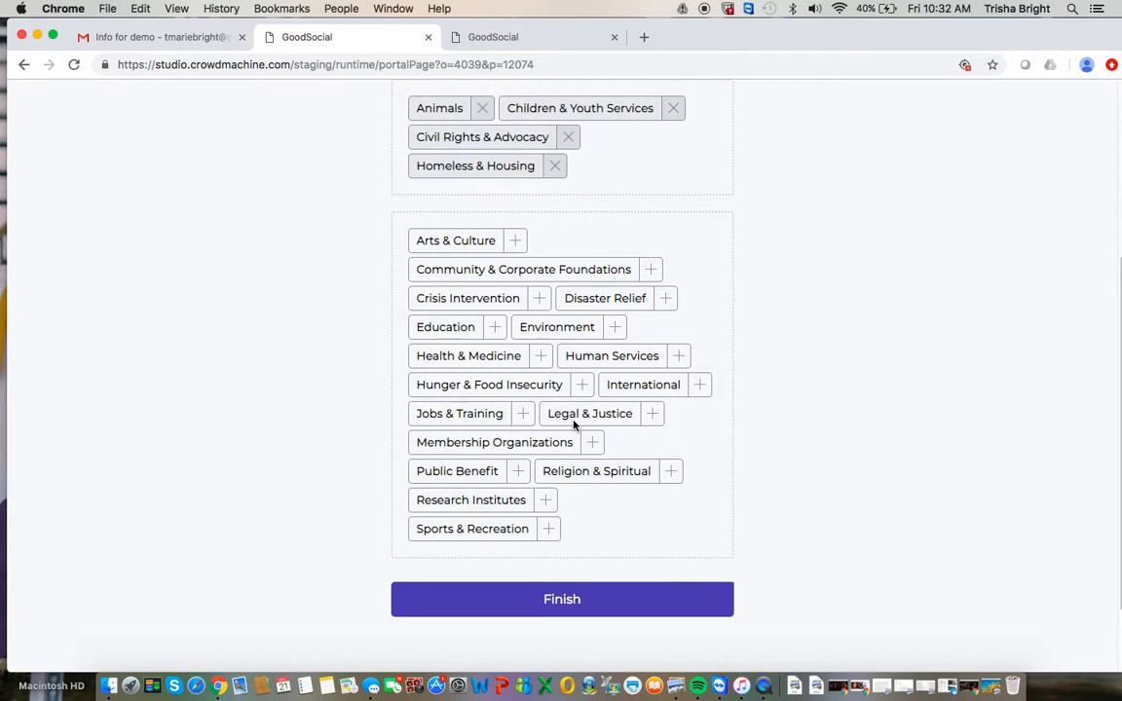
pyautogui.click(679, 357)
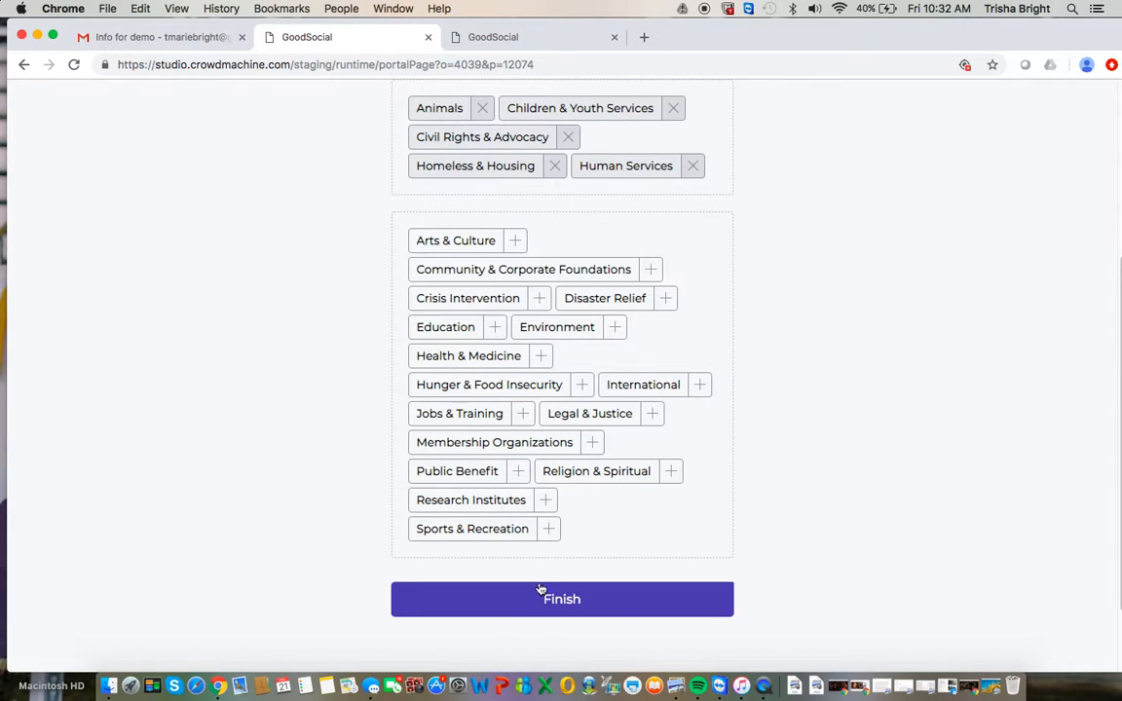
pyautogui.click(612, 335)
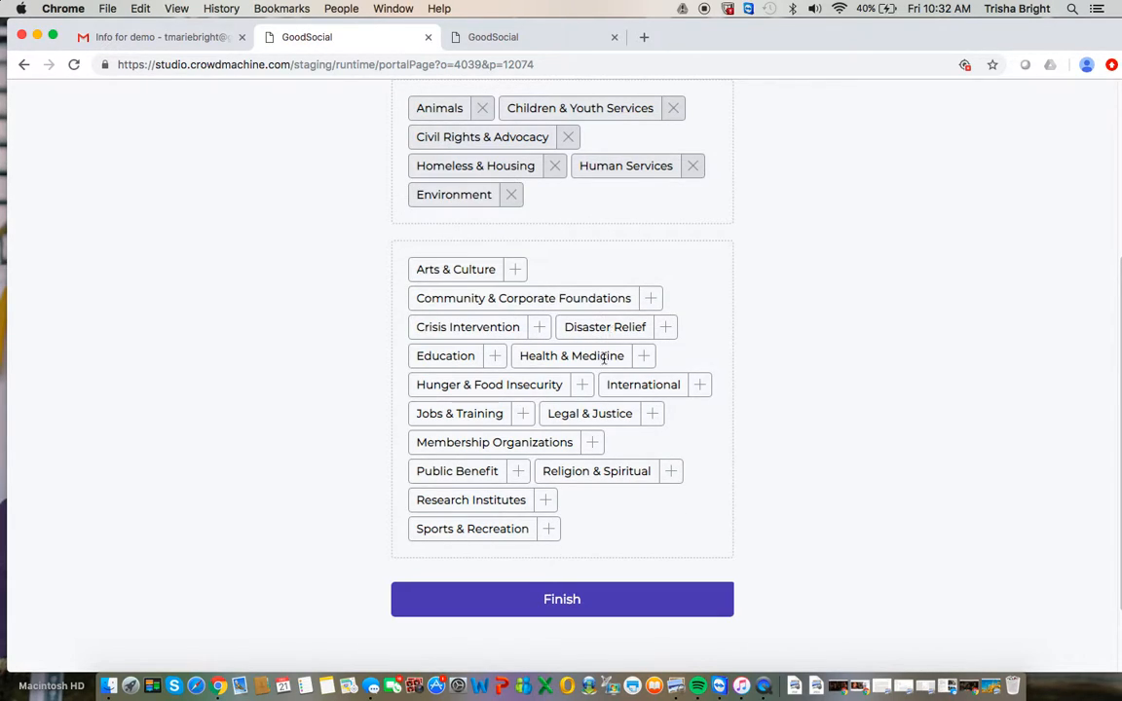
pyautogui.click(541, 598)
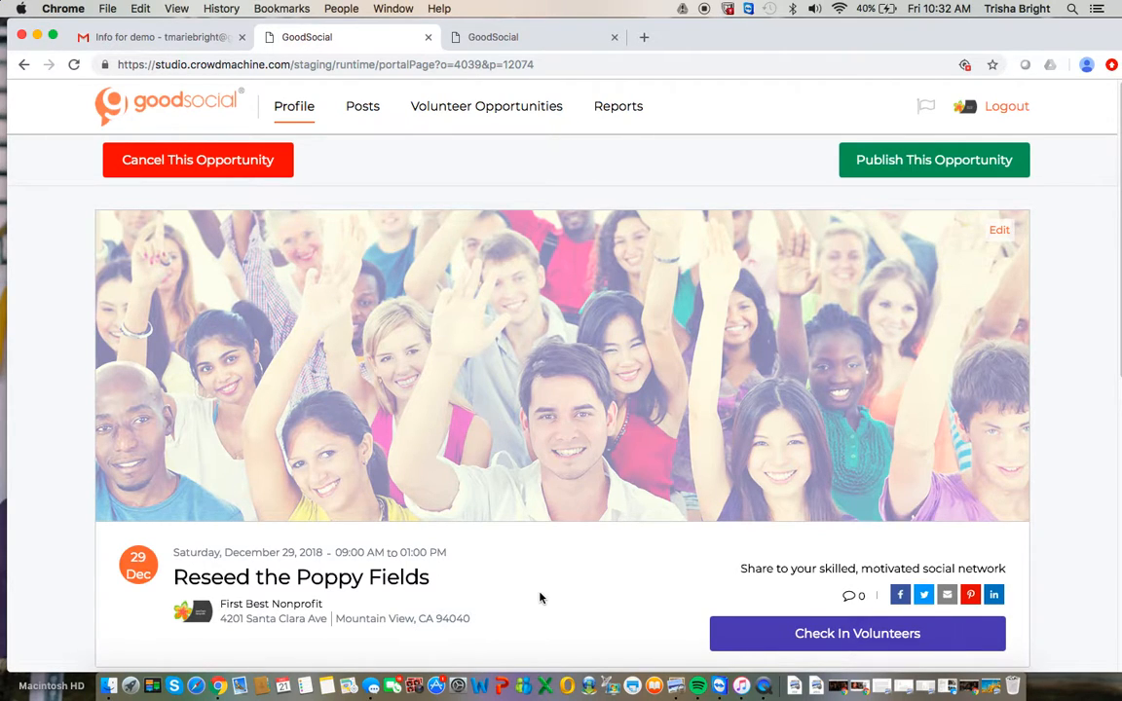
# Replace the opportunity's banner image with poppies.jpg from the Desktop and save the changes.
pyautogui.scroll(-2, 541, 598)
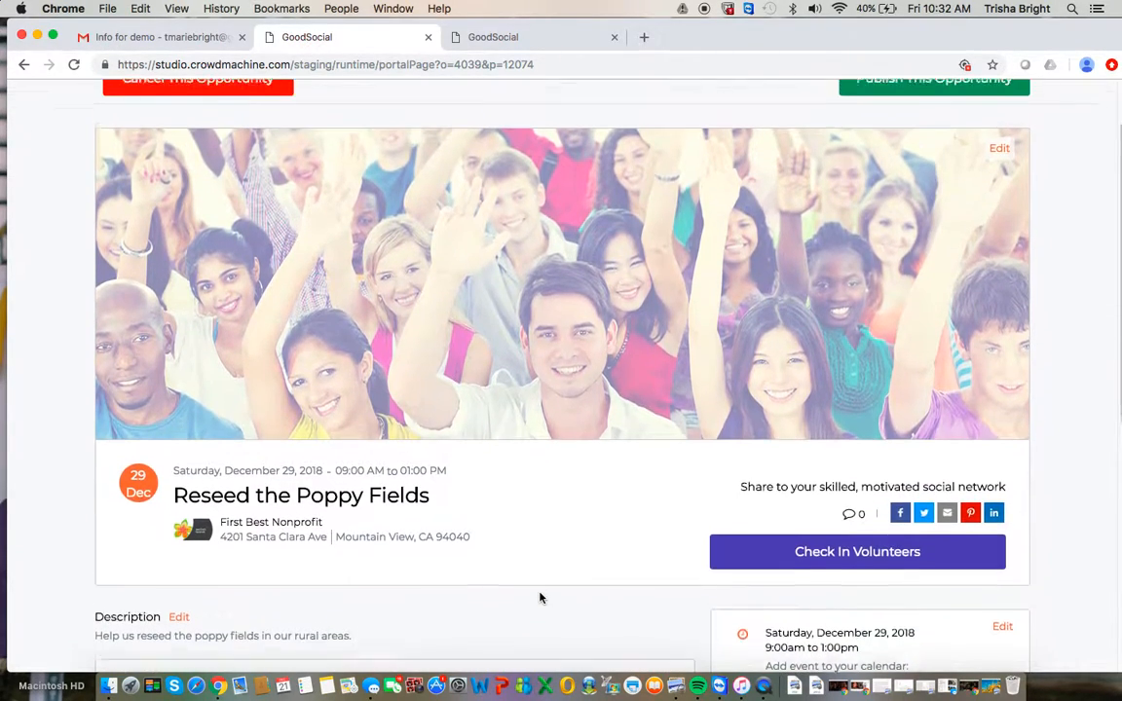
pyautogui.scroll(2, 540, 598)
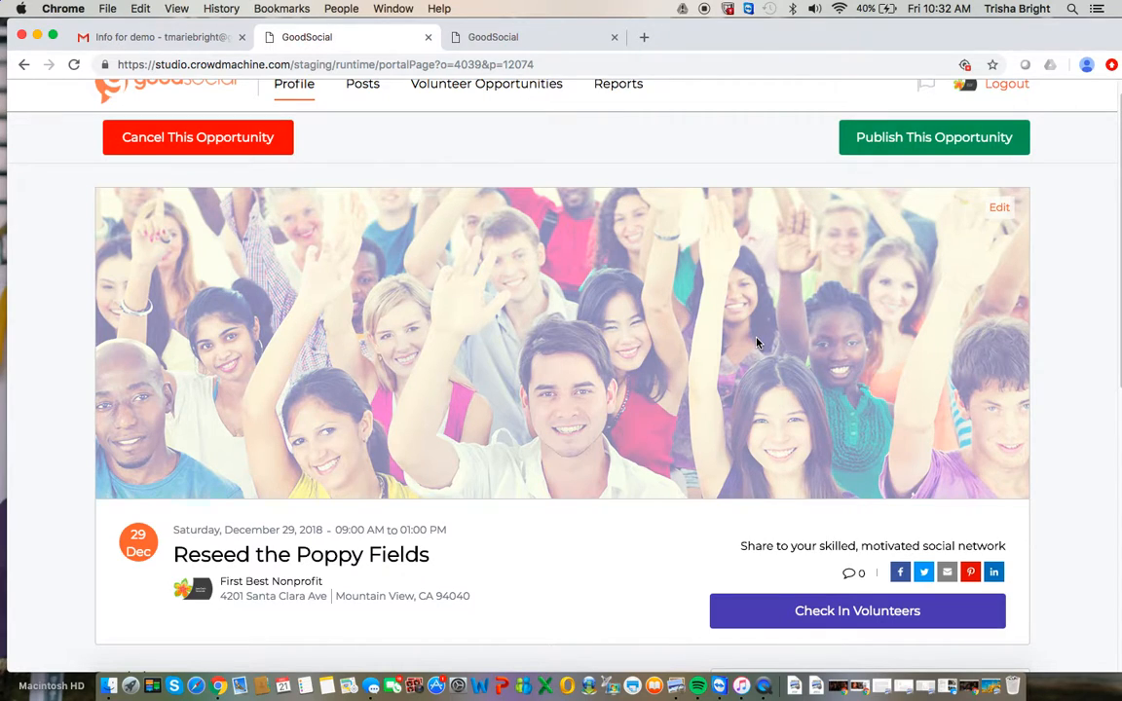
pyautogui.click(1000, 209)
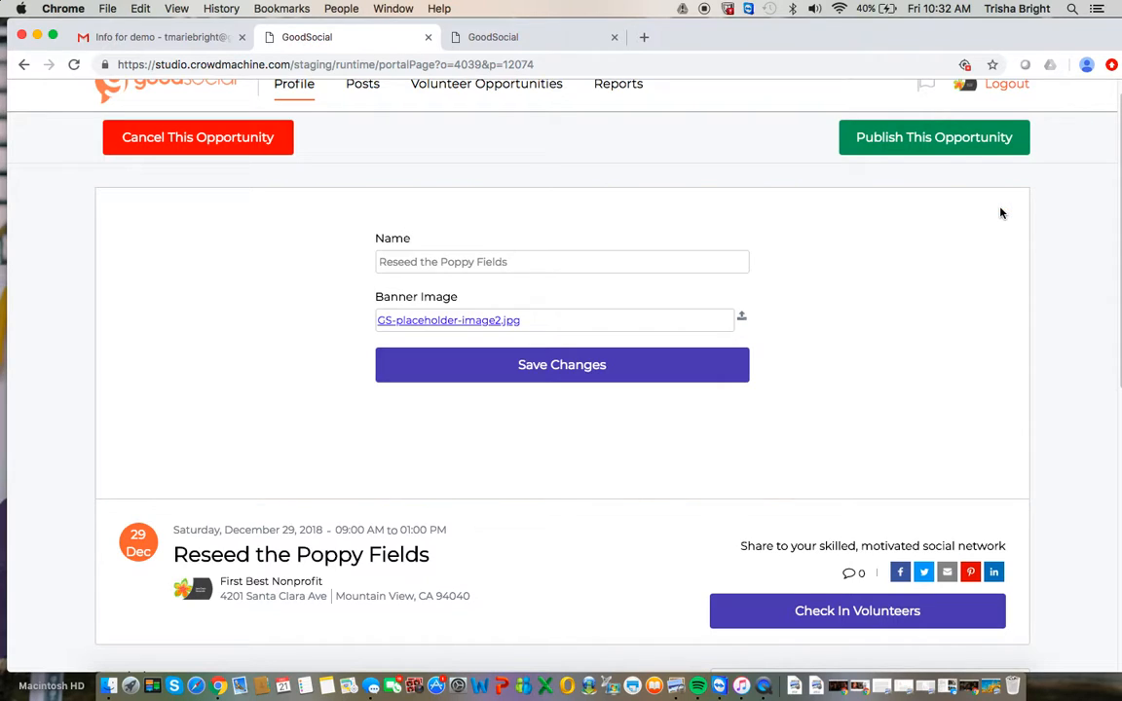
pyautogui.click(743, 320)
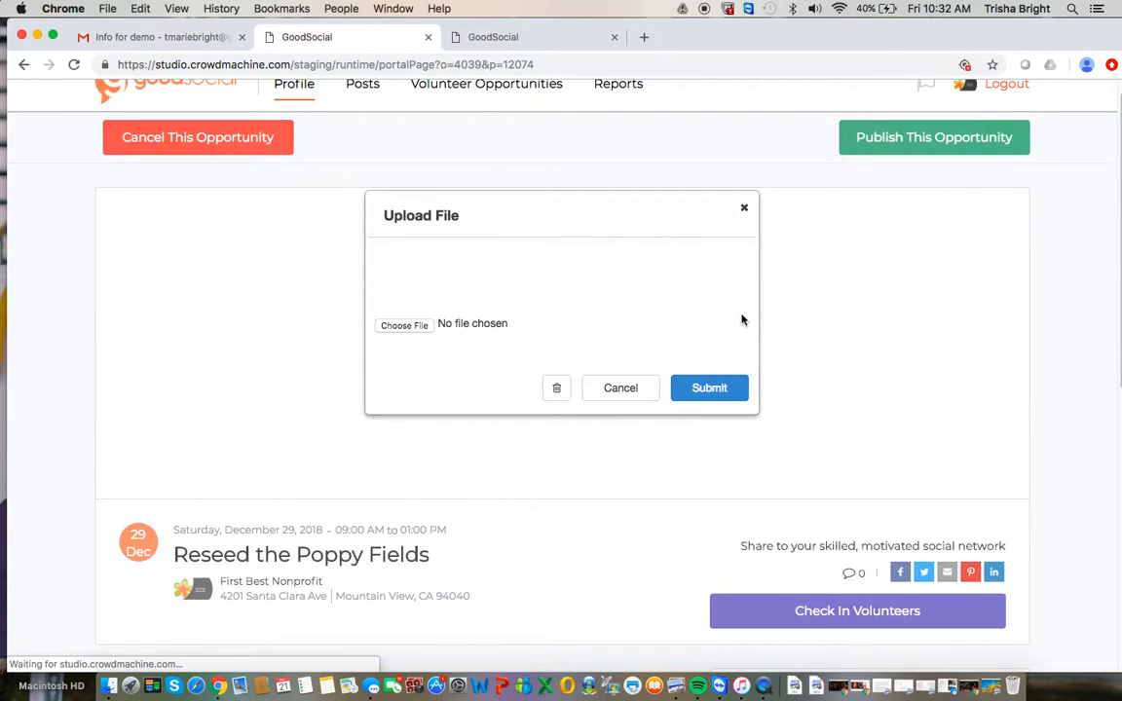
pyautogui.click(413, 331)
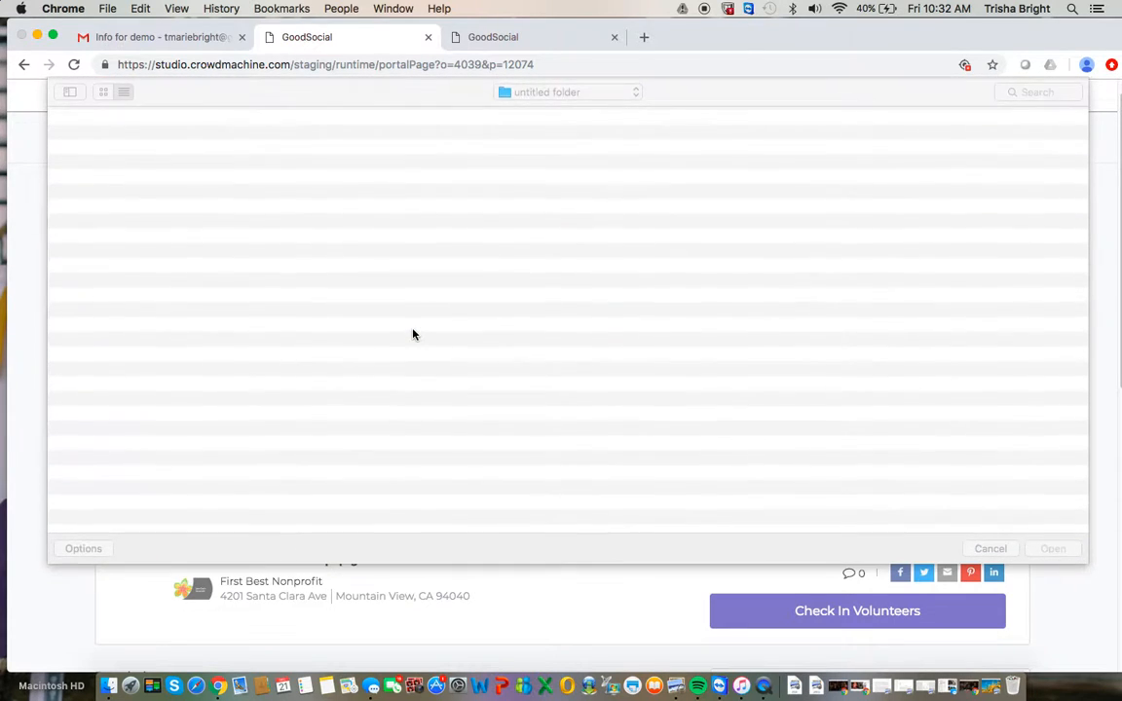
pyautogui.click(101, 135)
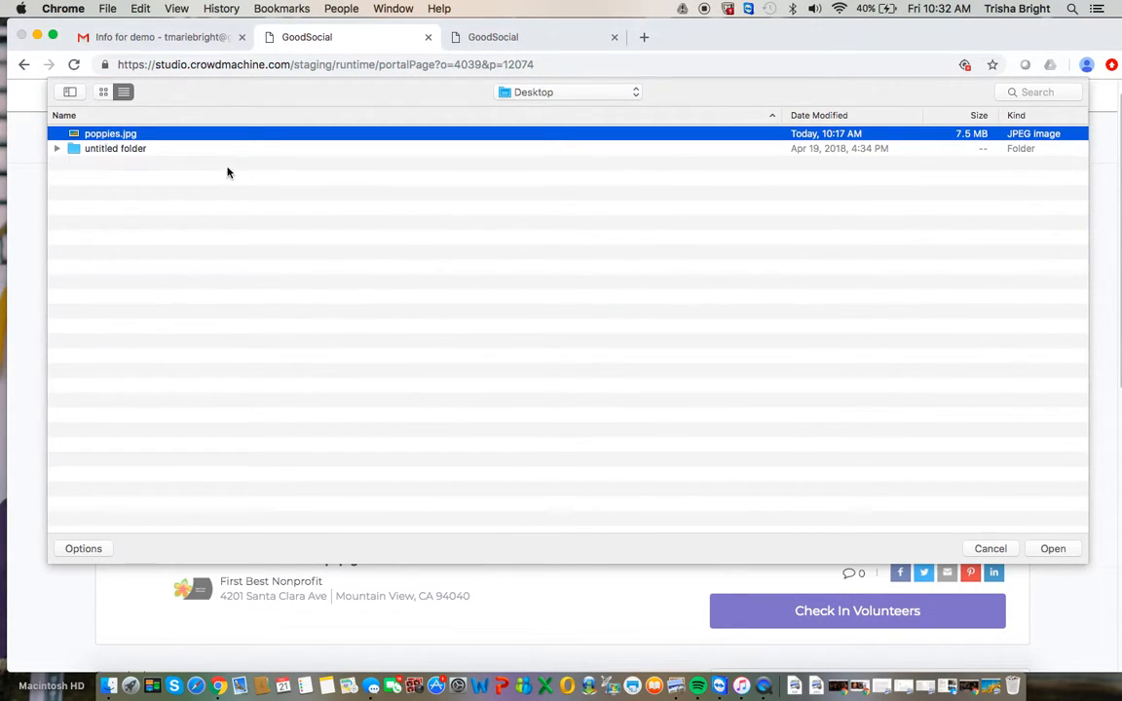
pyautogui.click(1053, 549)
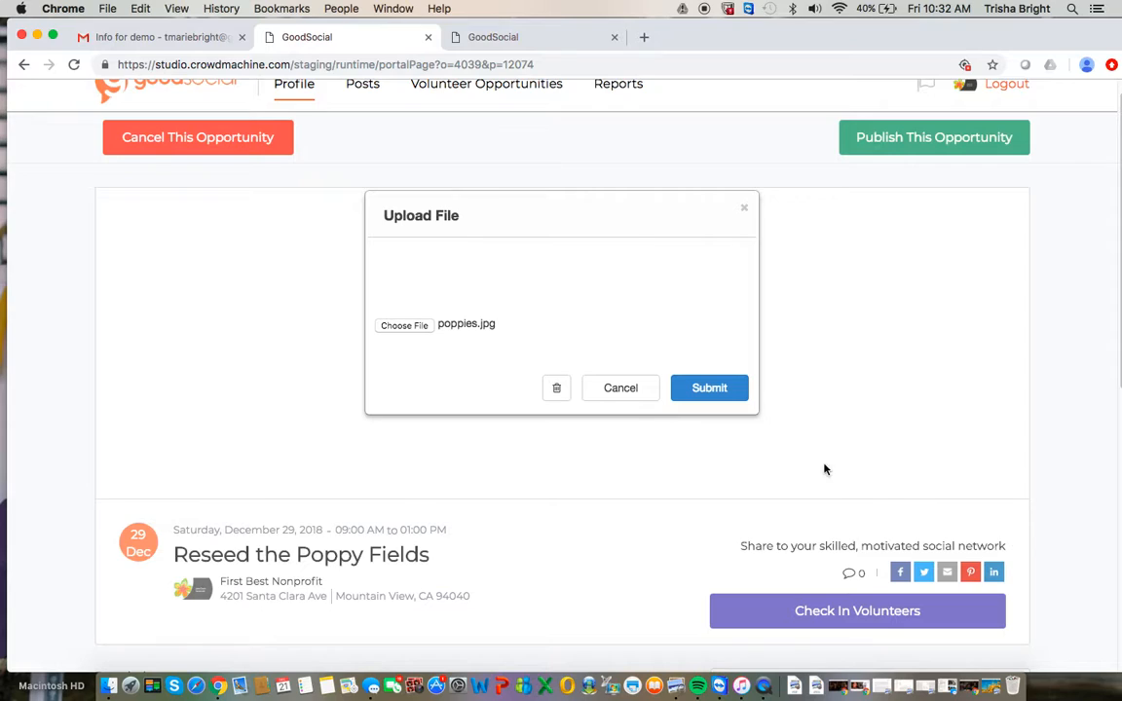
pyautogui.click(734, 388)
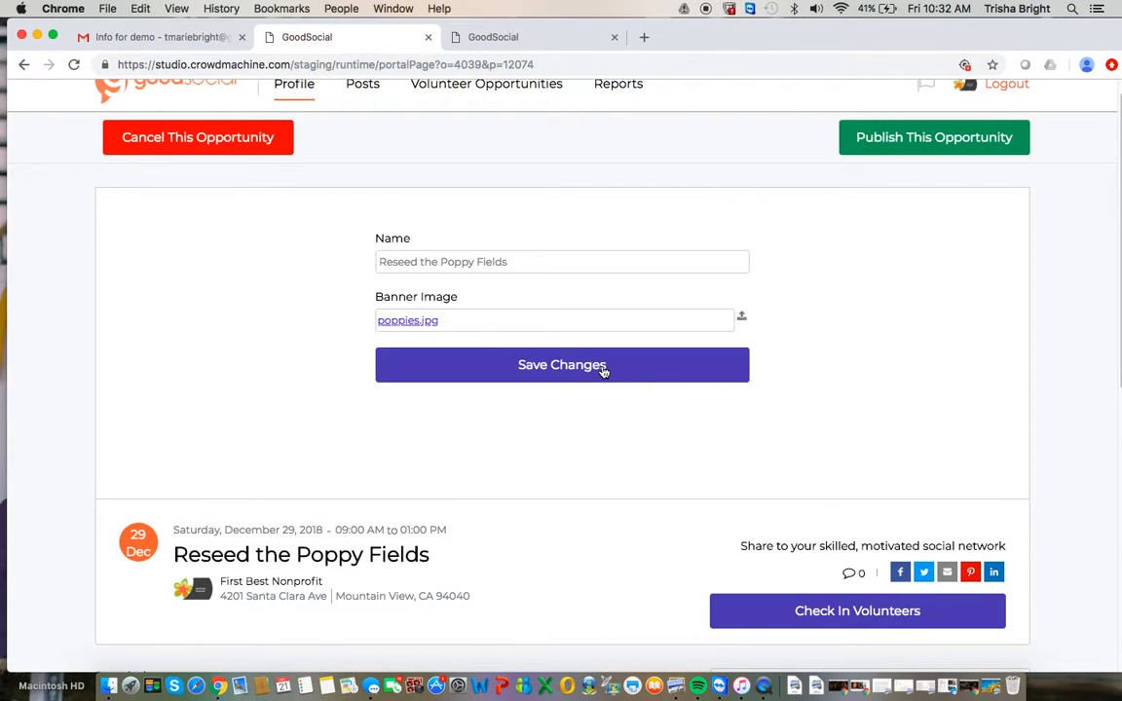
pyautogui.click(603, 369)
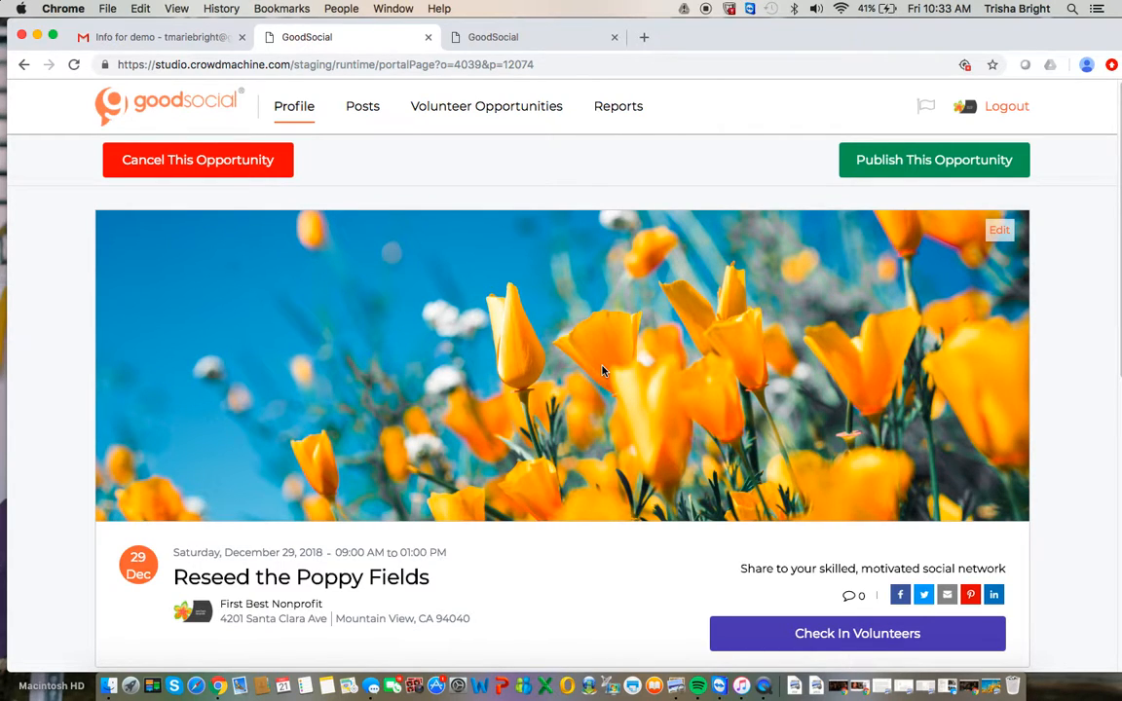
# Review the opportunity page's description, causes, skills, suitability, requirements, volunteer figures, schedule, directions and map.
pyautogui.scroll(-1, 550, 382)
pyautogui.scroll(-3, 550, 385)
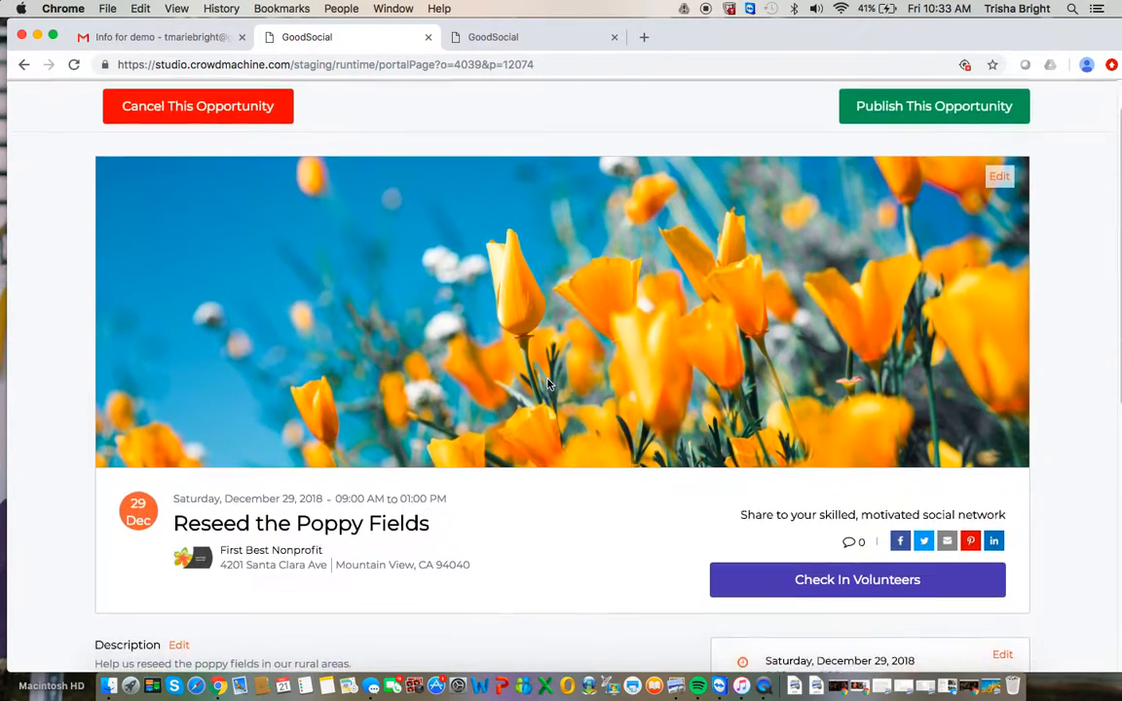
pyautogui.scroll(-6, 548, 385)
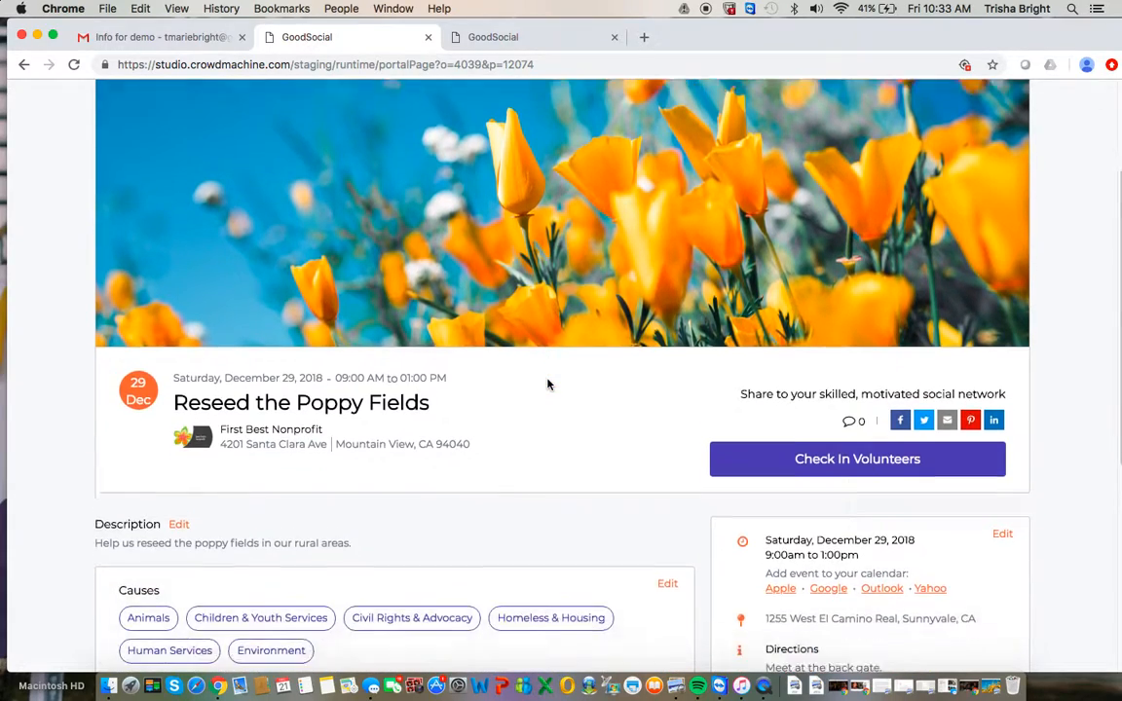
pyautogui.scroll(-3, 547, 385)
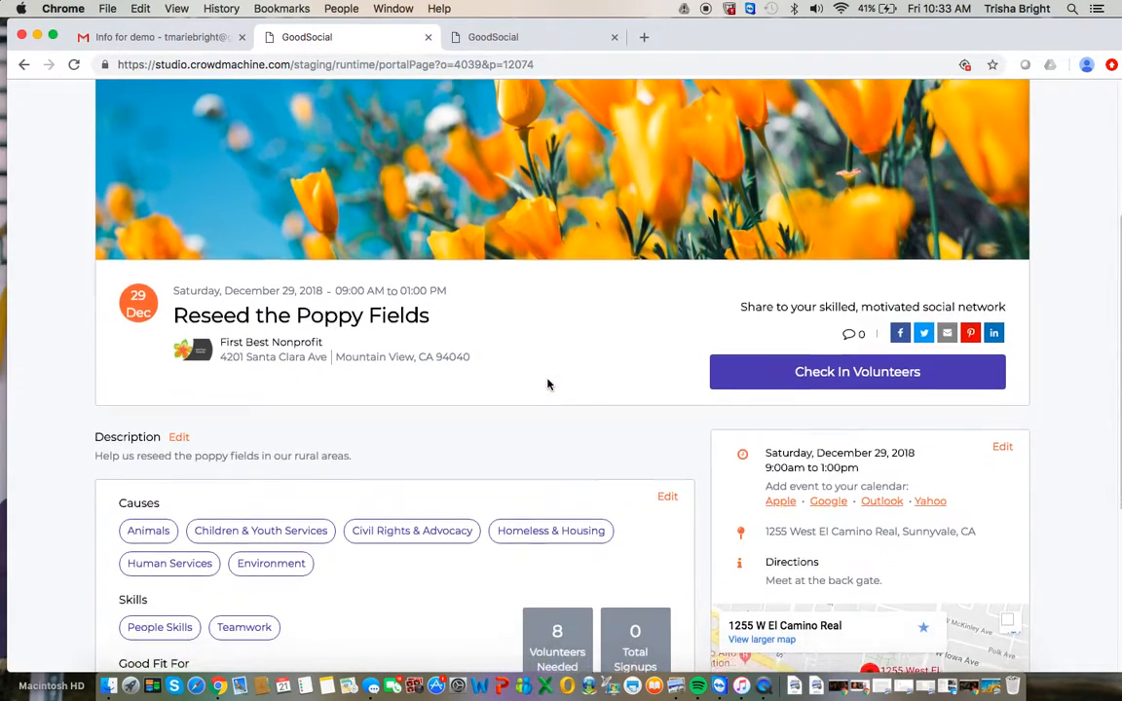
pyautogui.scroll(10, 547, 385)
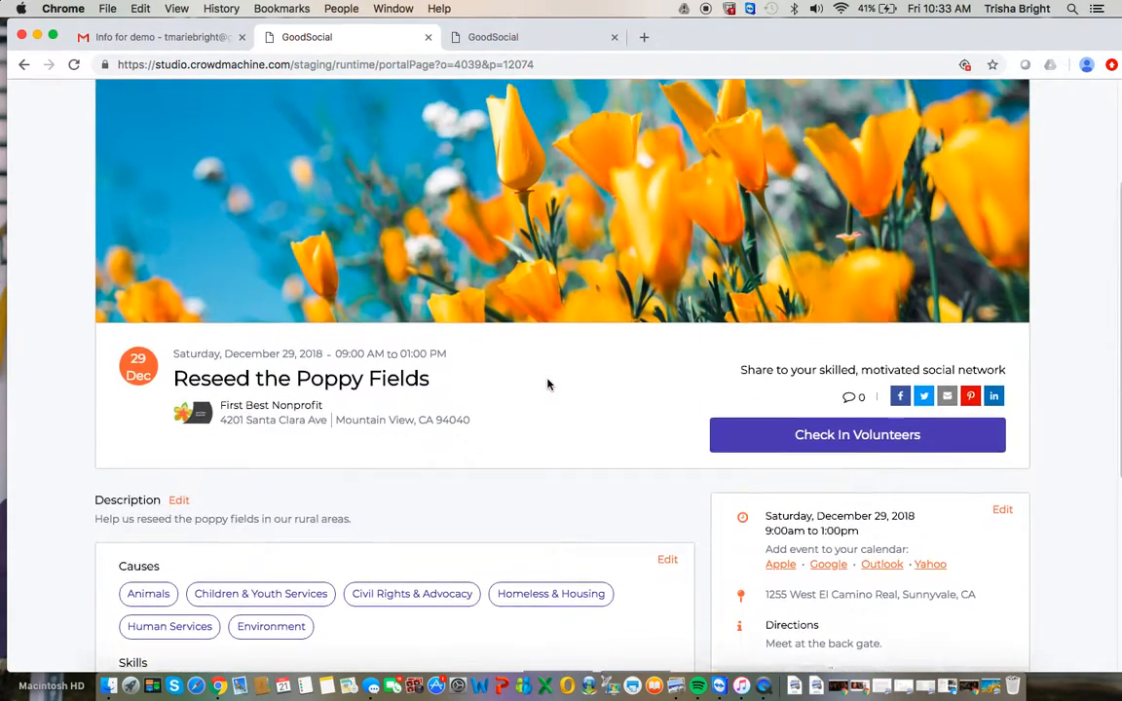
pyautogui.scroll(-13, 547, 385)
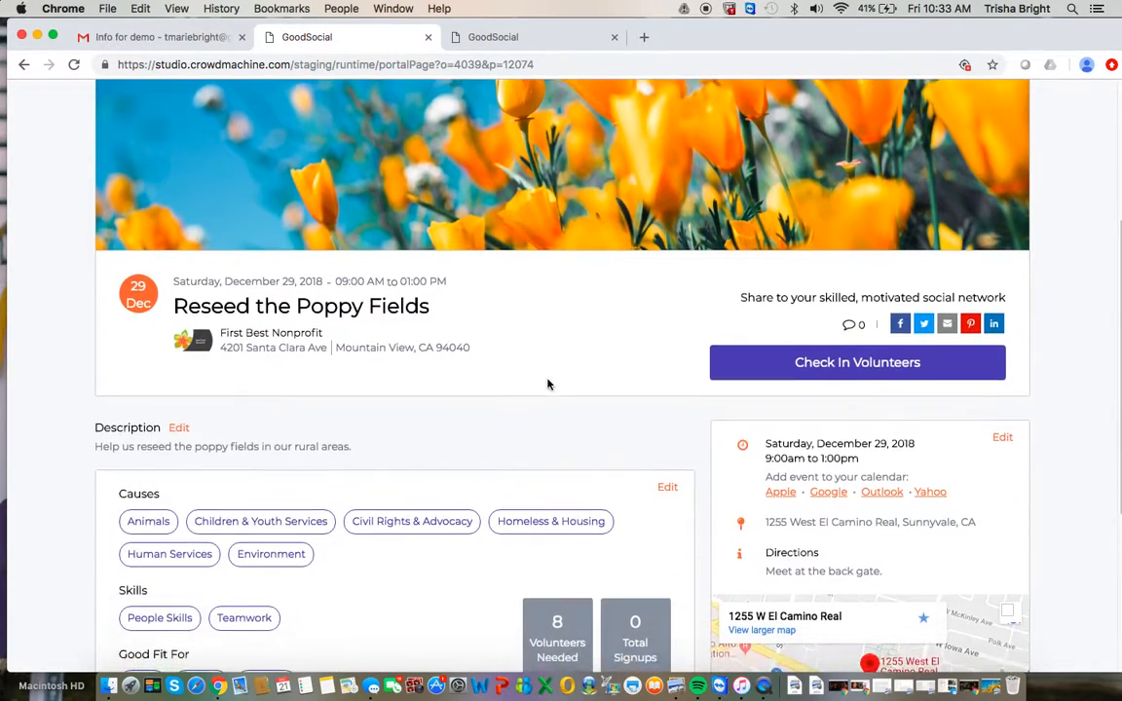
pyautogui.scroll(-1, 547, 384)
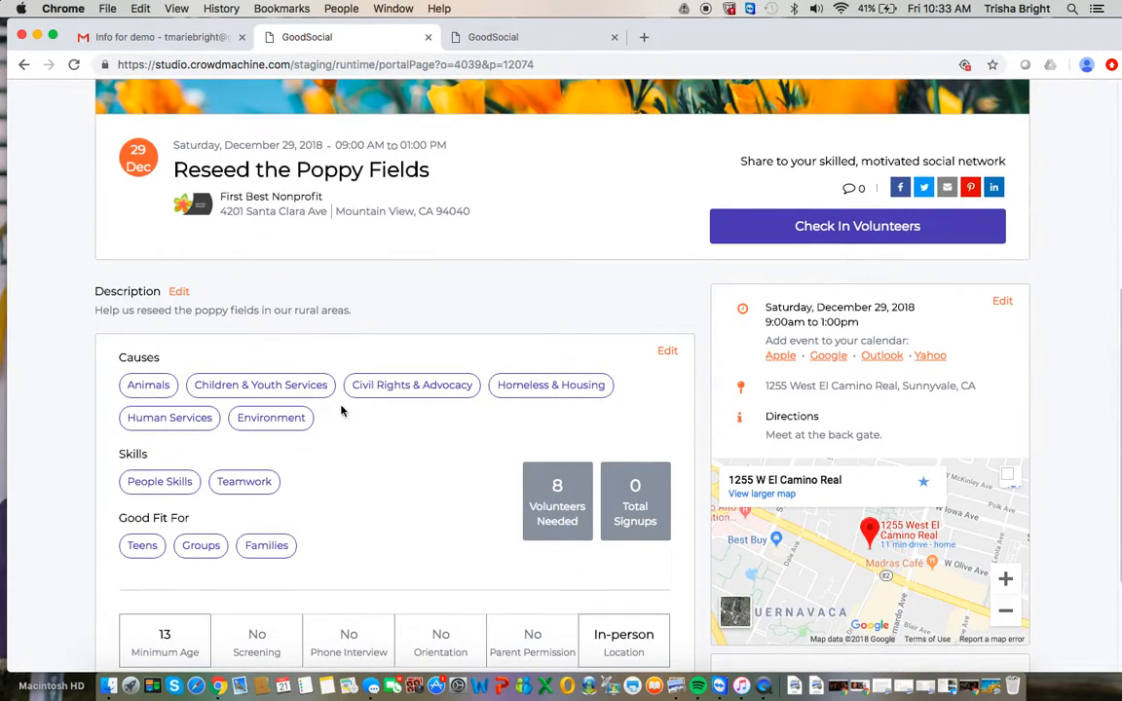
pyautogui.scroll(-3, 352, 444)
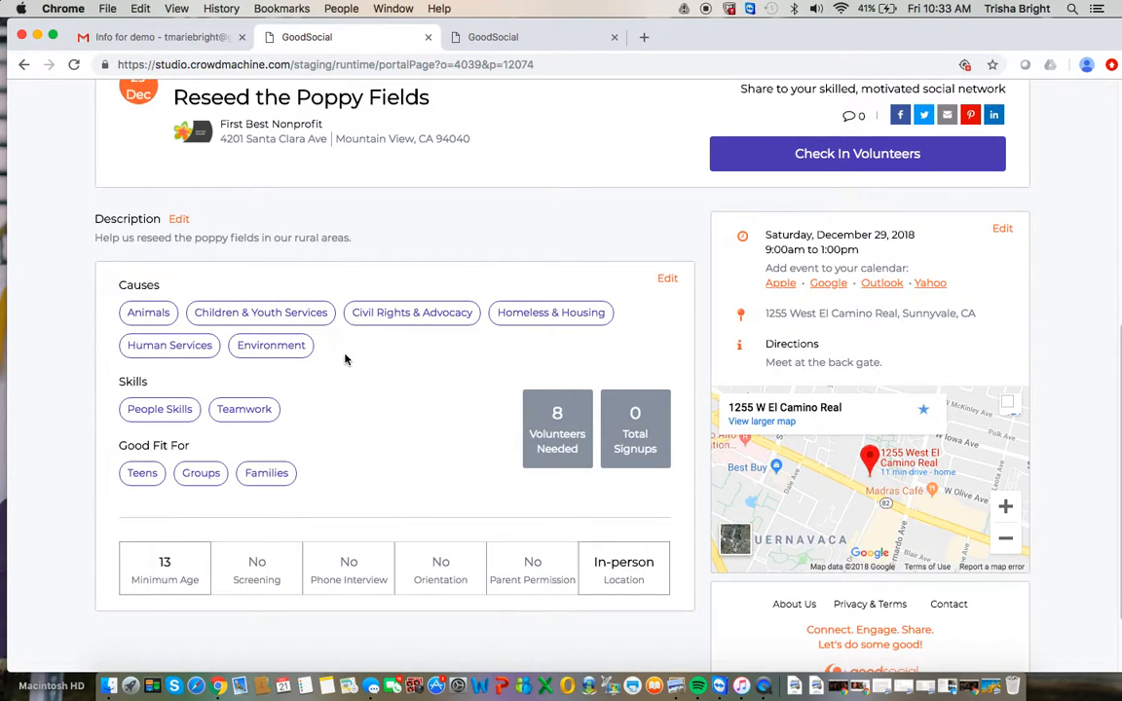
pyautogui.scroll(-3, 345, 359)
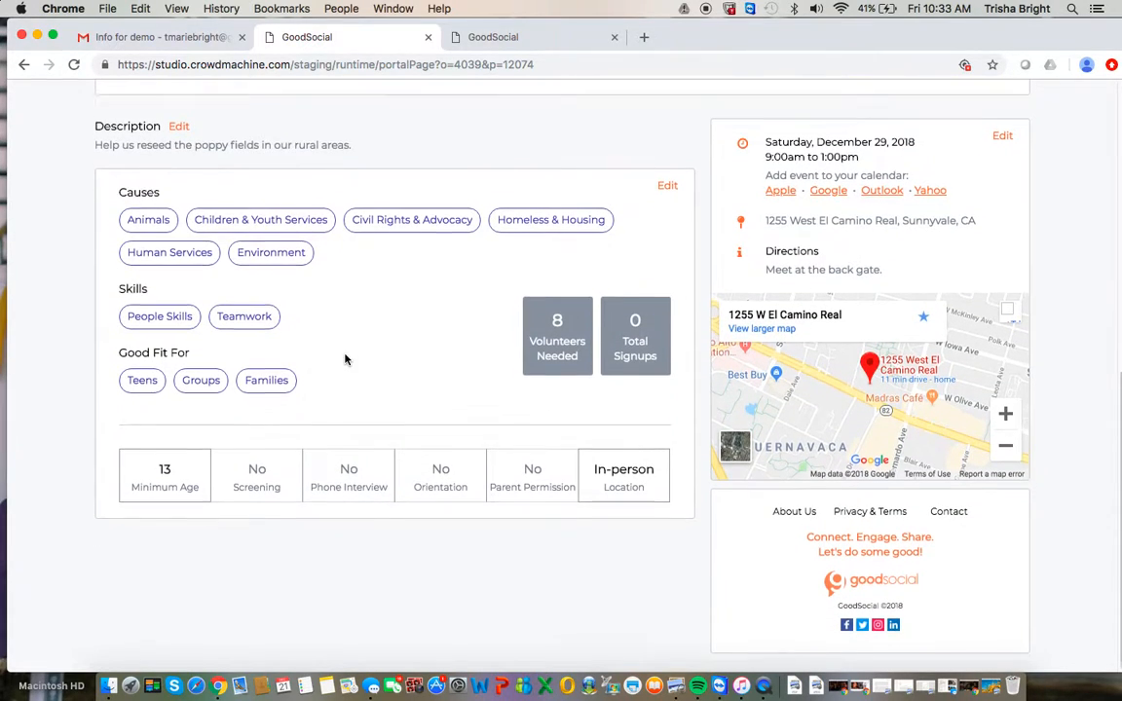
pyautogui.scroll(2, 344, 359)
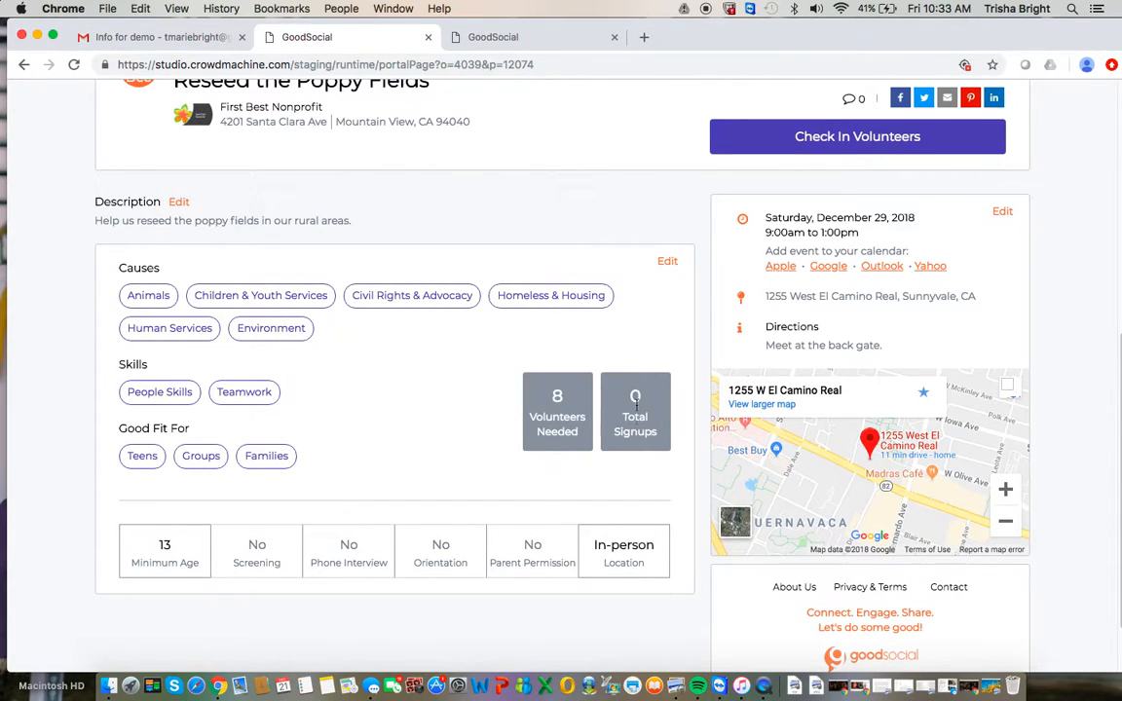
pyautogui.scroll(5, 636, 409)
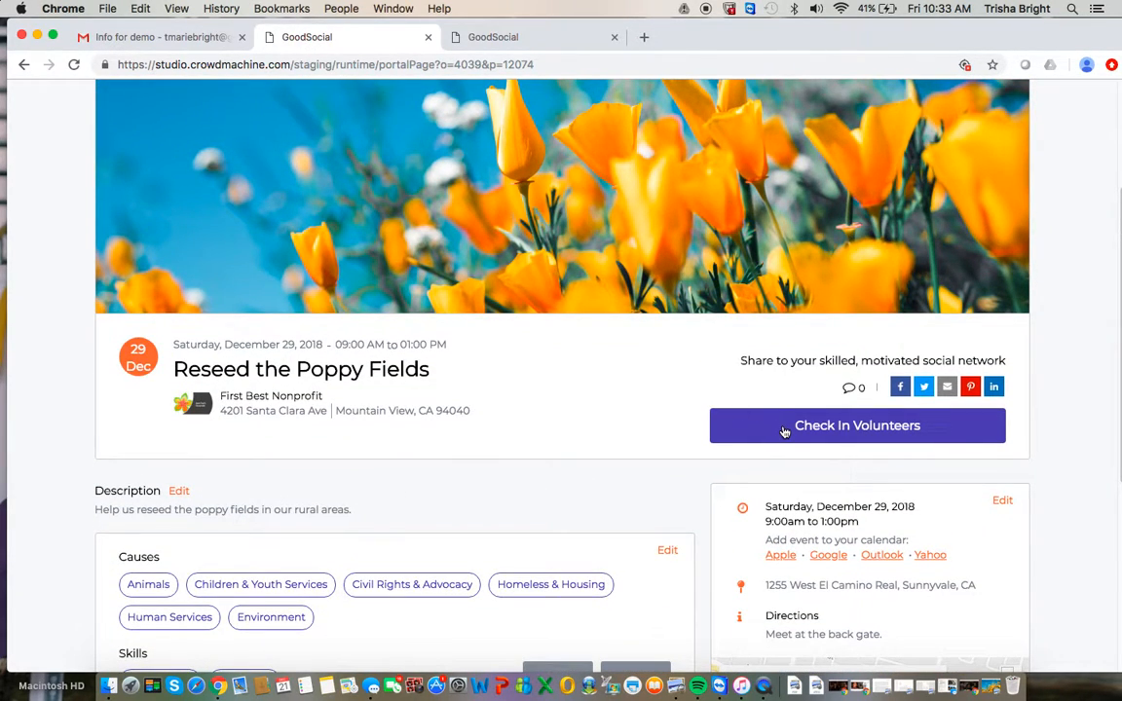
# Publish the "Reseed the Poppy Fields" opportunity.
pyautogui.scroll(5, 784, 432)
pyautogui.scroll(-2, 784, 431)
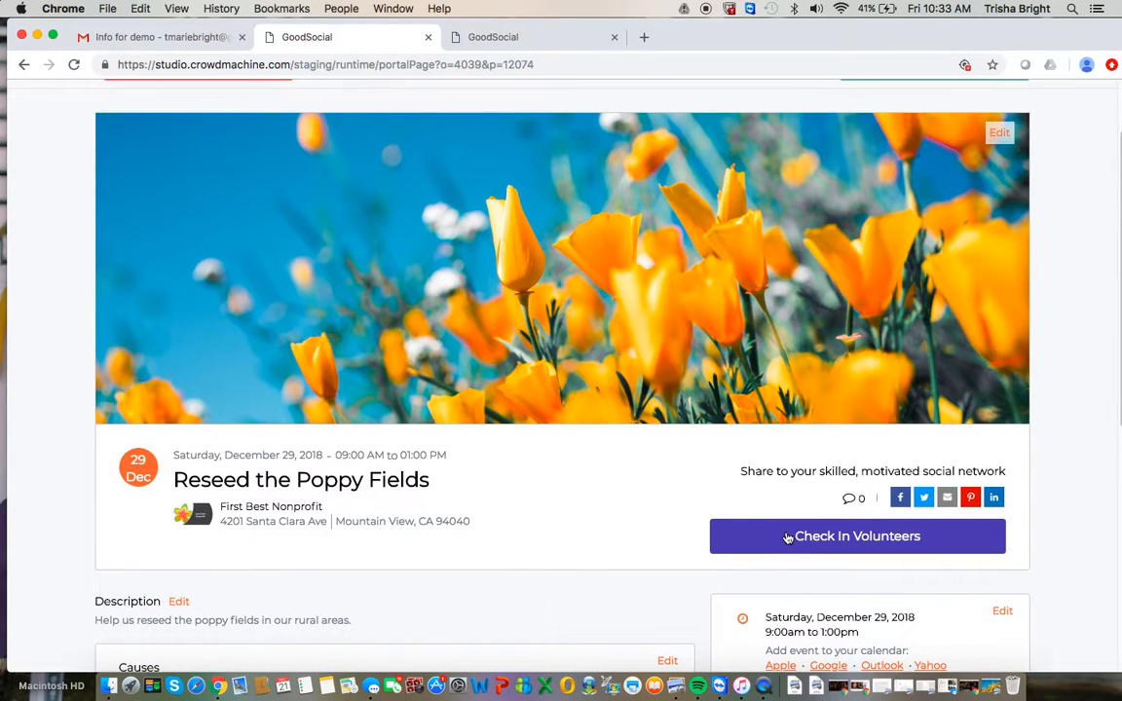
pyautogui.scroll(3, 784, 516)
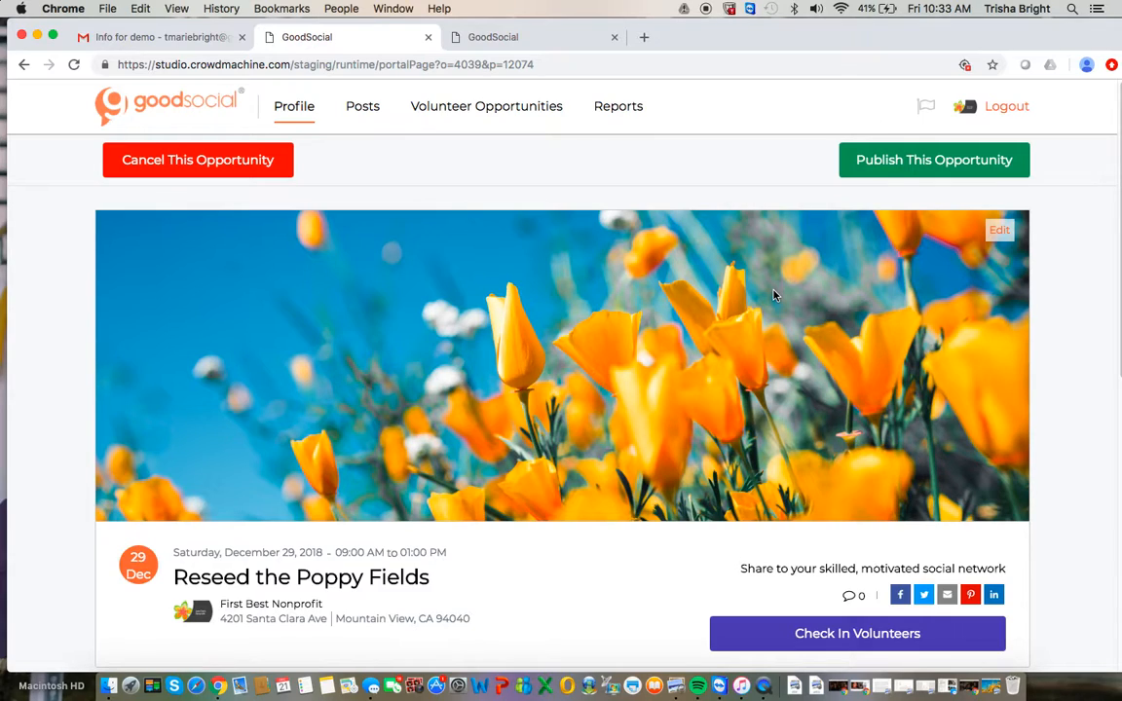
pyautogui.click(887, 165)
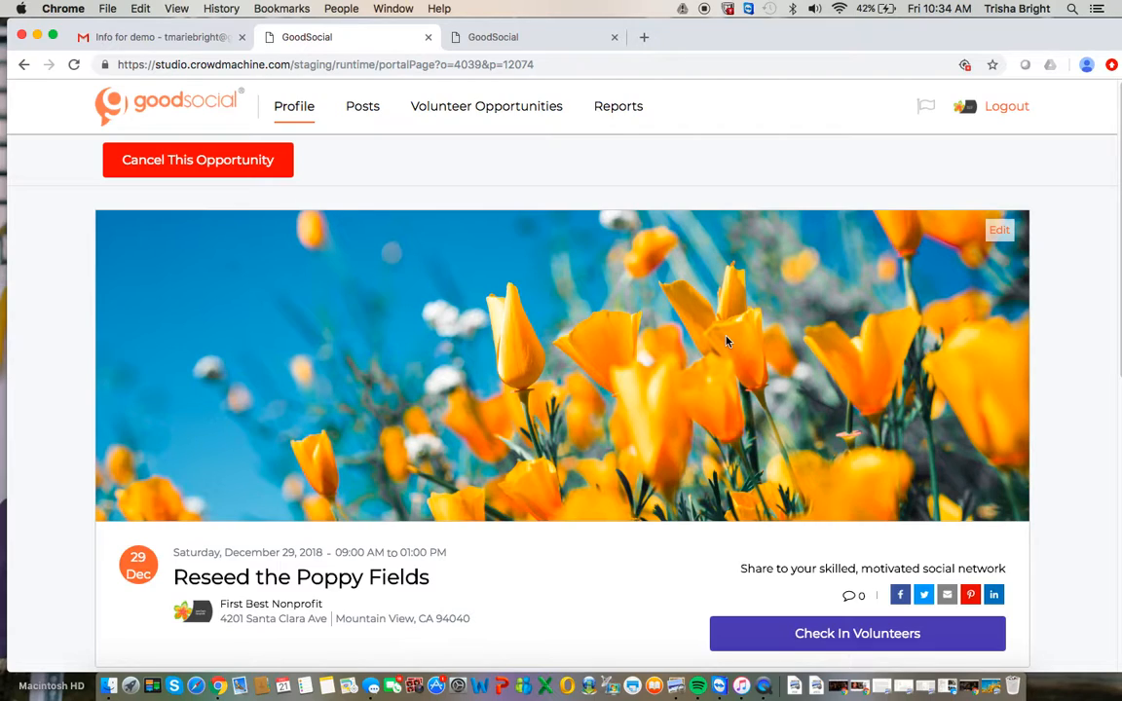
# Start an opportunity post in the nonprofit's posts and choose "Reseed the Poppy Fields" as its event.
pyautogui.click(363, 108)
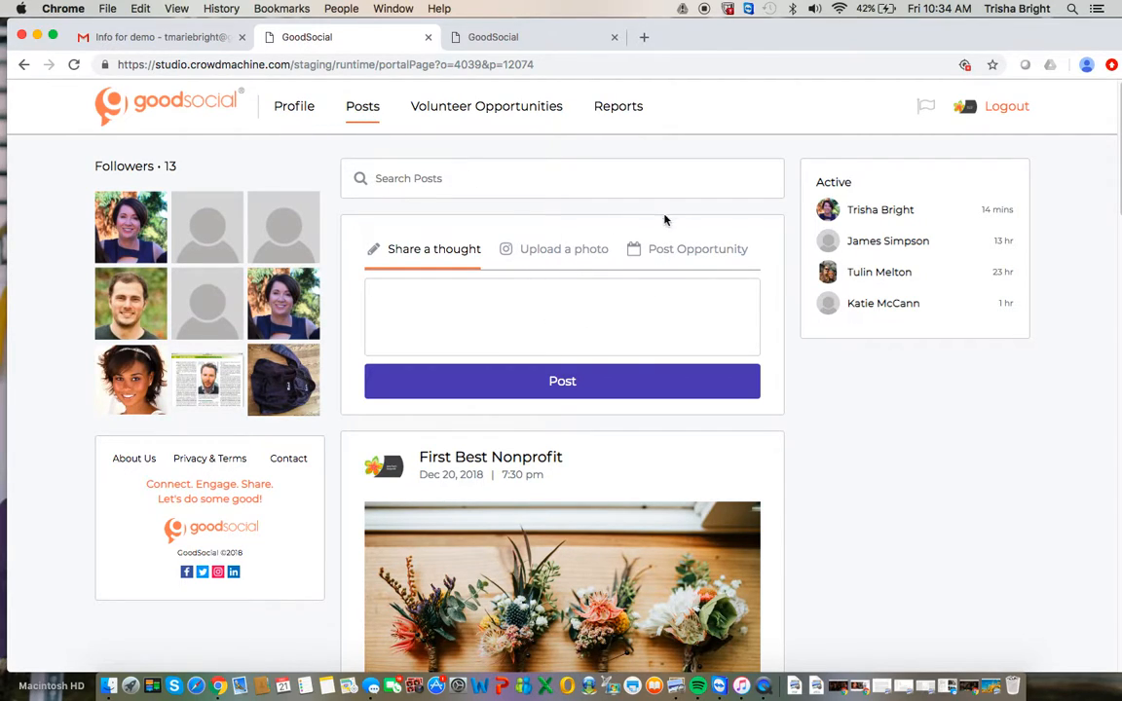
pyautogui.click(679, 254)
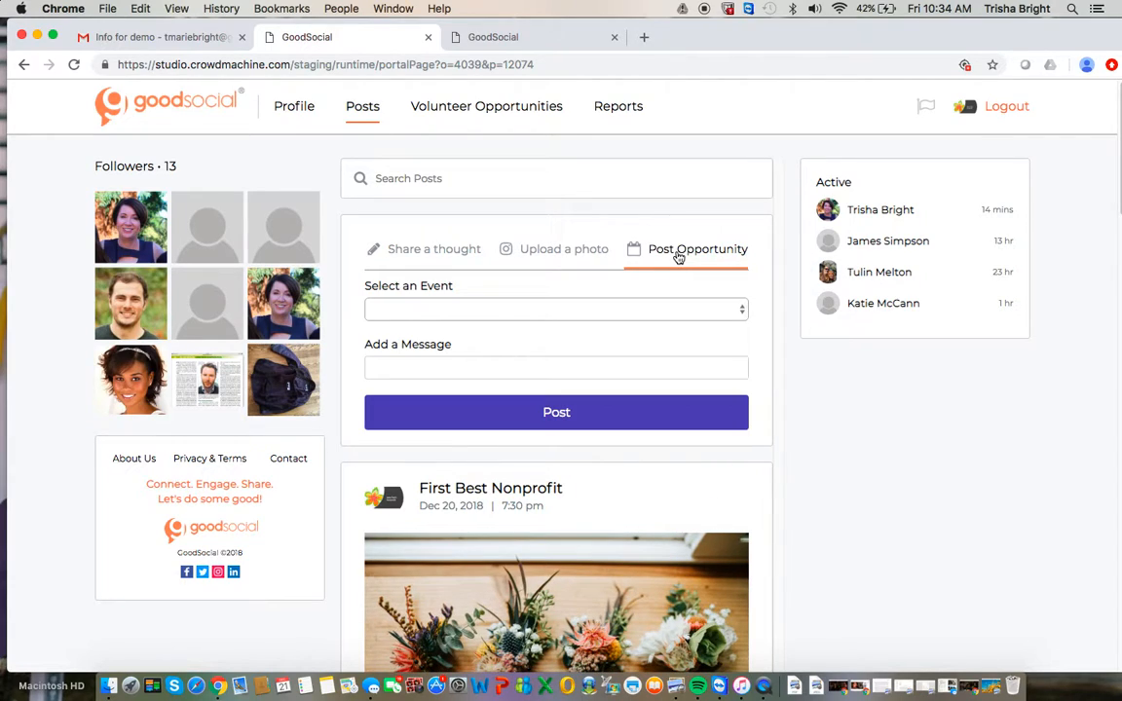
pyautogui.click(740, 311)
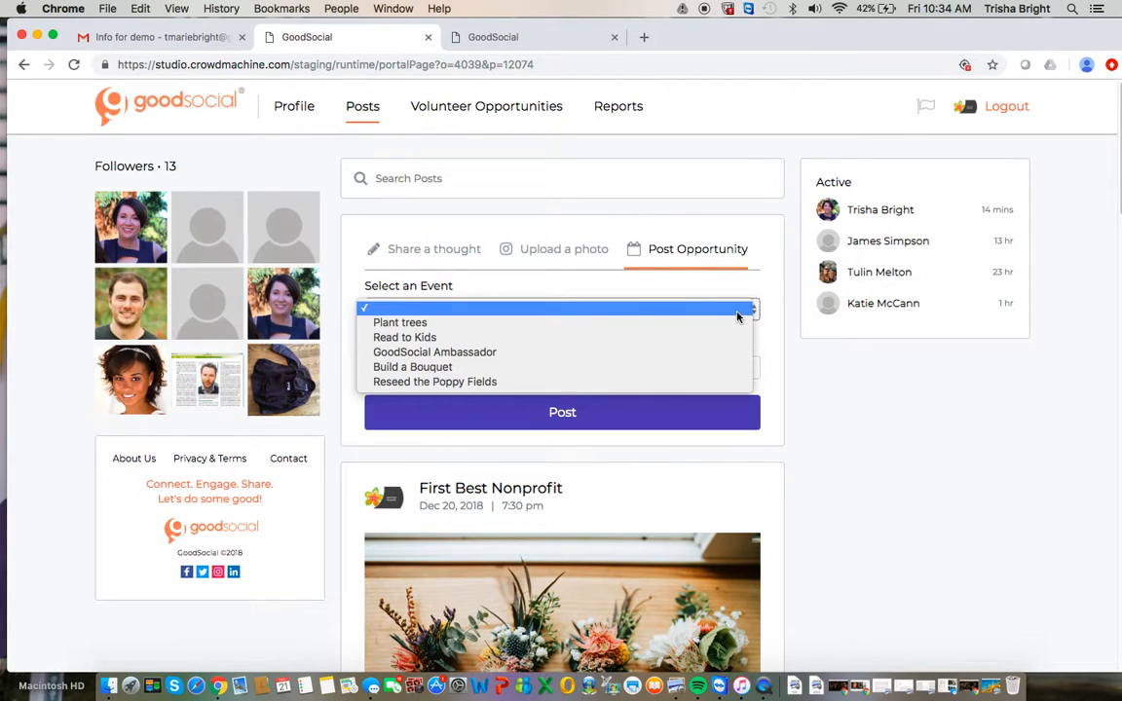
pyautogui.click(689, 389)
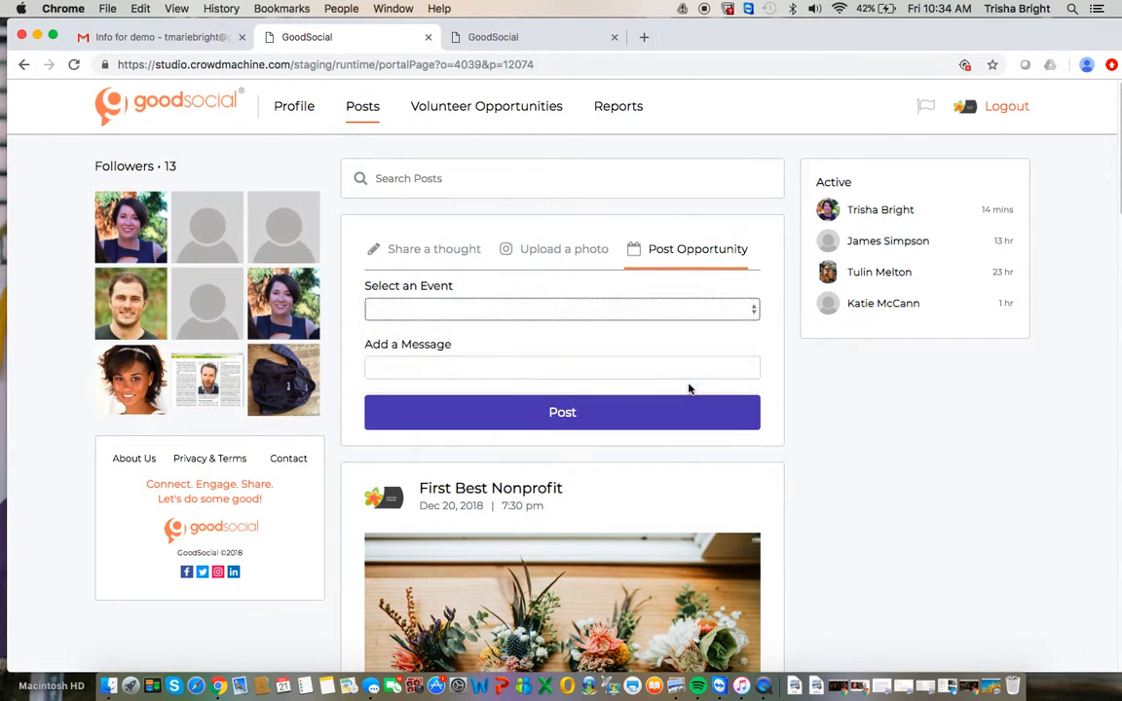
# Add the message "Join us for a fun day in the fields!" and publish the post.
pyautogui.click(642, 368)
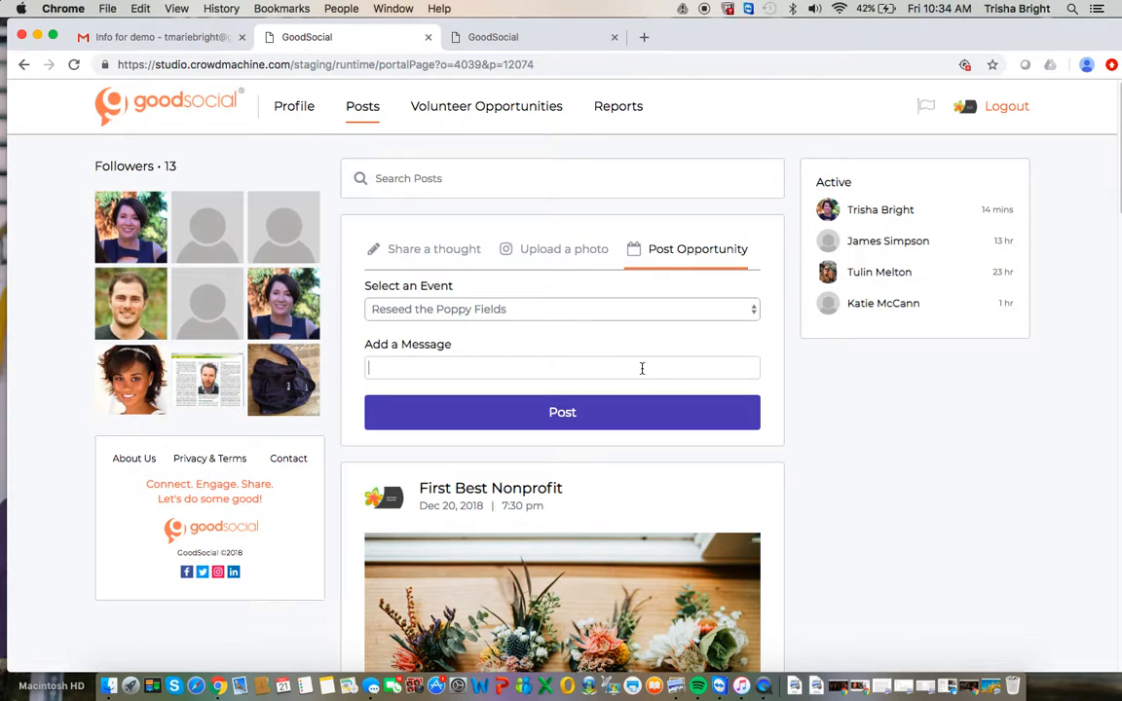
pyautogui.write('Join us for a fe')
pyautogui.write('n day in the fields!')
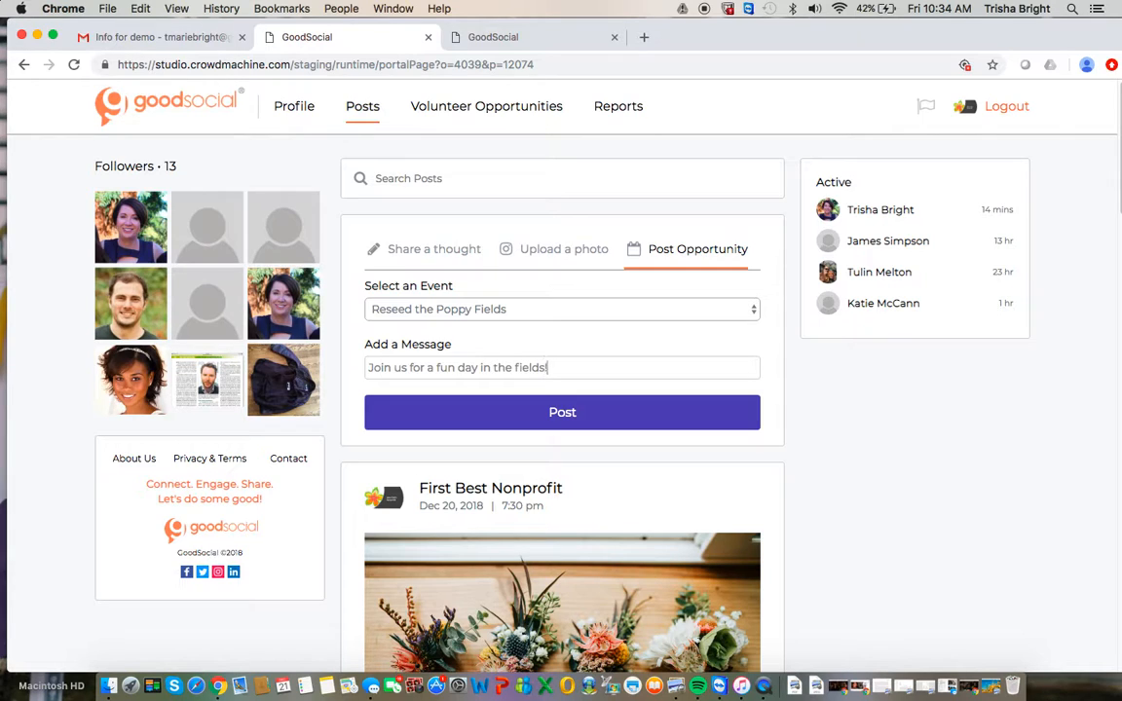
pyautogui.click(641, 417)
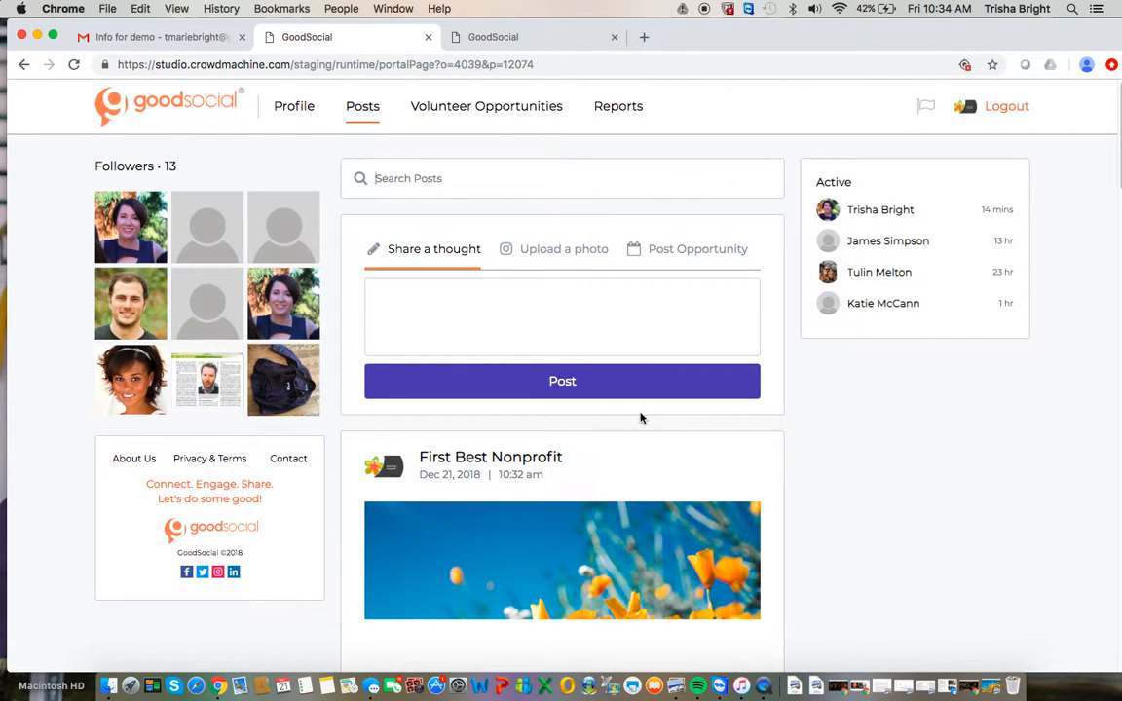
pyautogui.scroll(-1, 640, 418)
pyautogui.scroll(1, 640, 418)
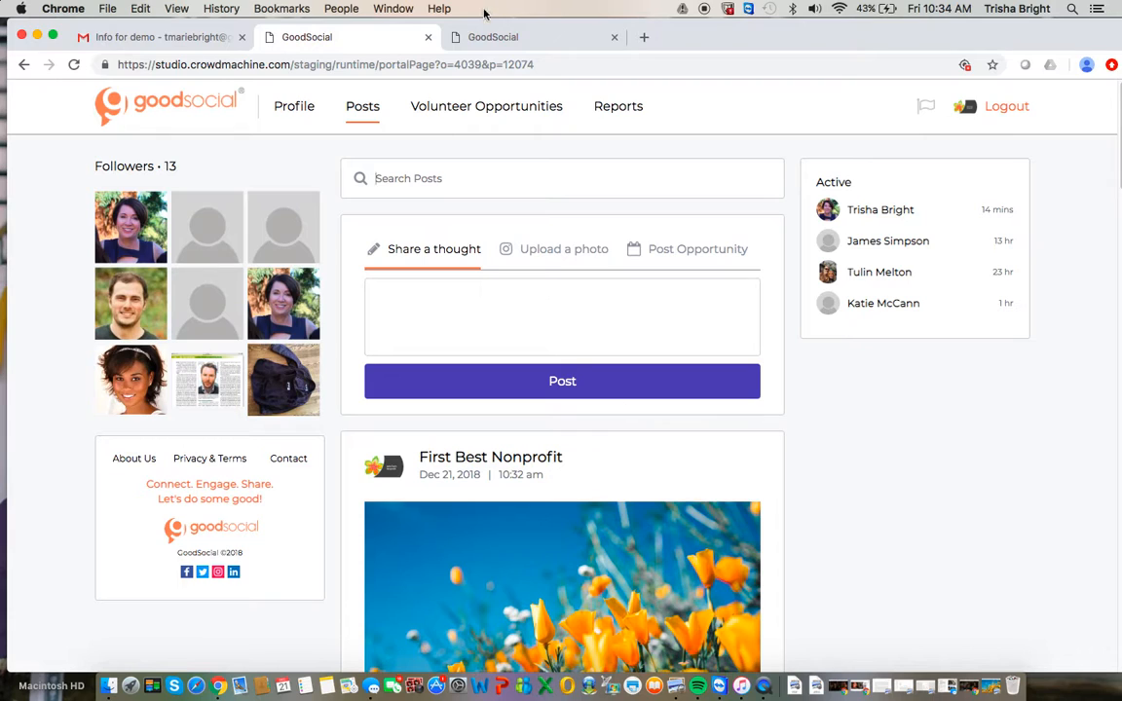
# Switch to the browser tab with the volunteer account, look over its Impact Profile and open the feed.
pyautogui.click(490, 39)
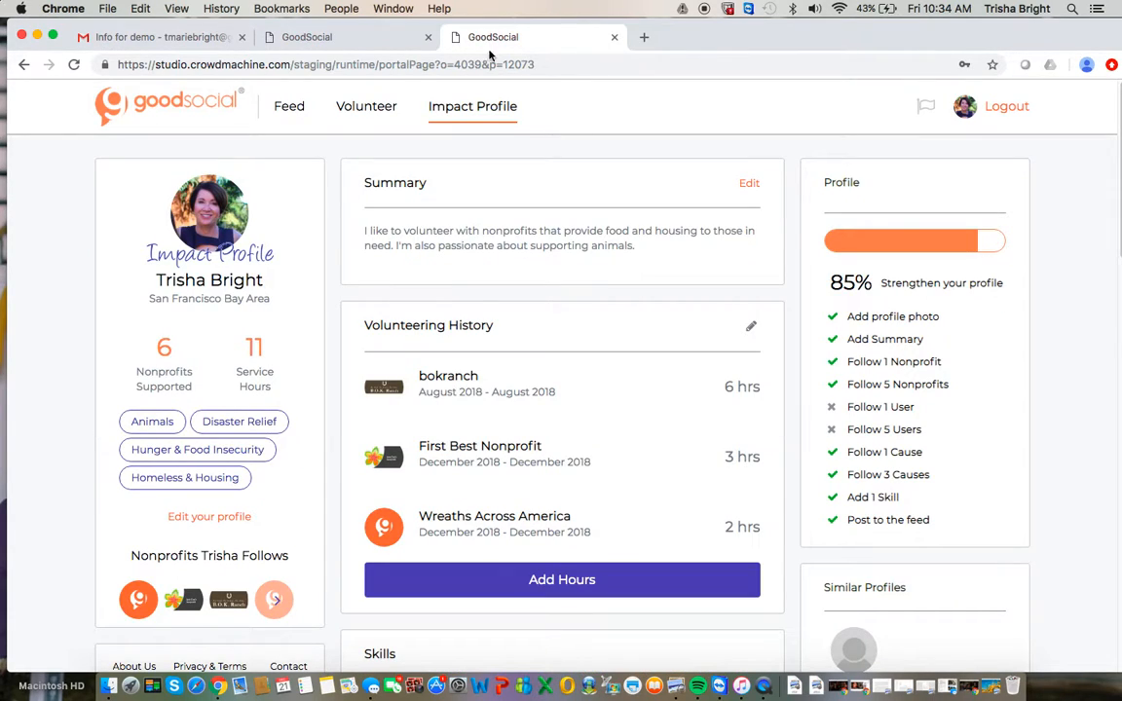
pyautogui.scroll(-1, 468, 370)
pyautogui.scroll(1, 470, 409)
pyautogui.scroll(-3, 258, 349)
pyautogui.scroll(-3, 258, 349)
pyautogui.scroll(3, 261, 357)
pyautogui.scroll(3, 261, 356)
pyautogui.click(289, 107)
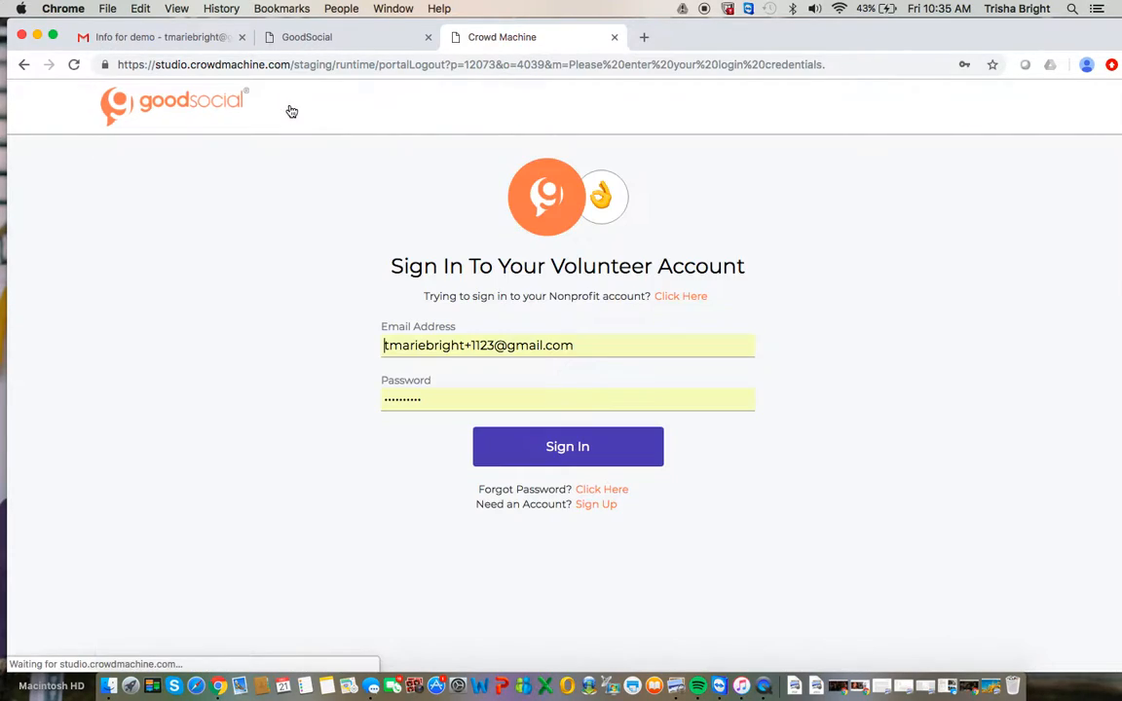
# Try to sign in to the volunteer account with the prefilled credentials.
pyautogui.click(547, 461)
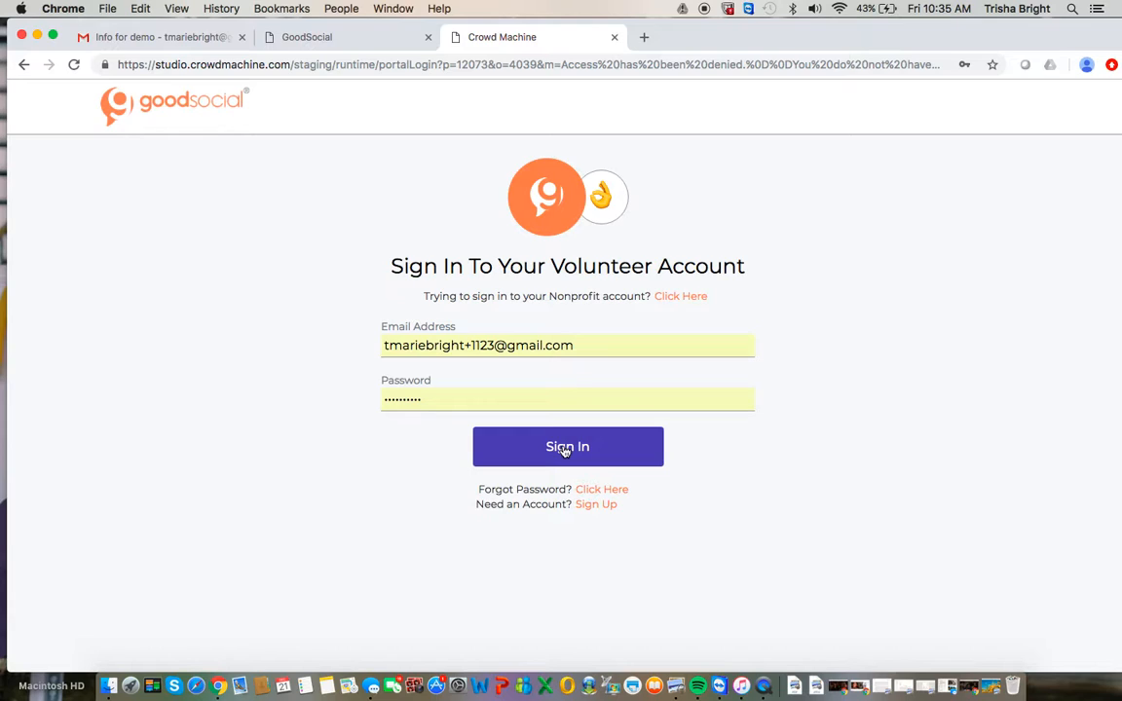
pyautogui.click(565, 450)
pyautogui.click(573, 458)
# Fill in the volunteer's other saved e-mail and account password and sign in to the volunteer account.
pyautogui.doubleClick(487, 343)
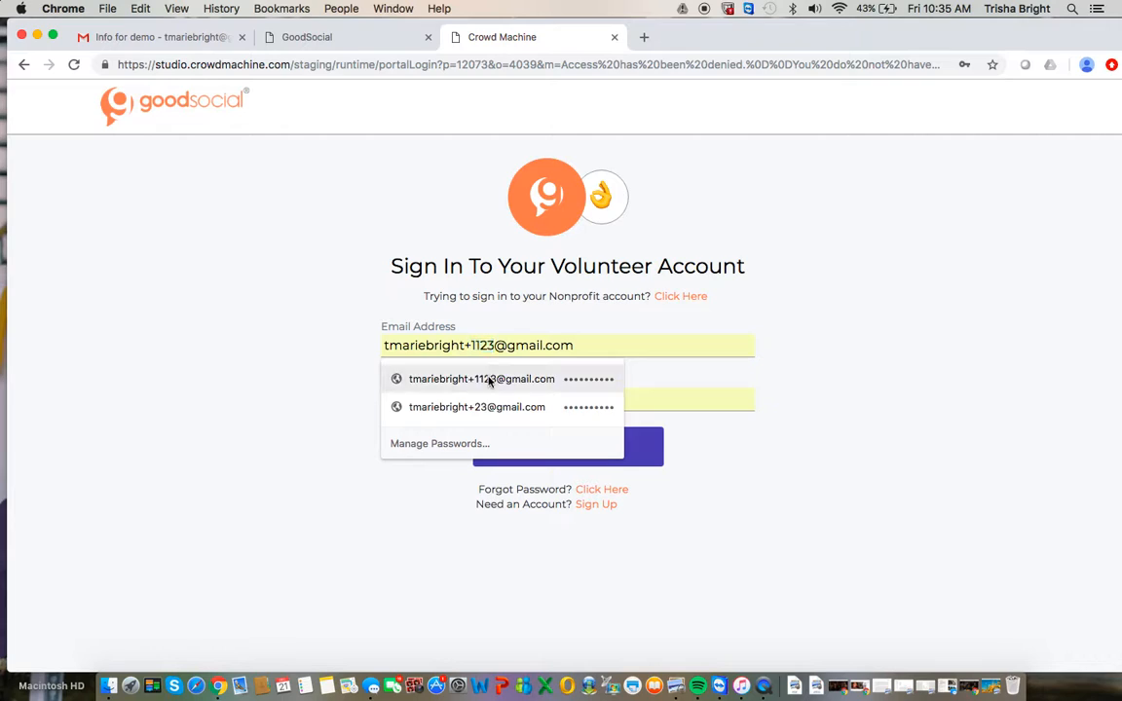
pyautogui.click(491, 403)
pyautogui.click(530, 454)
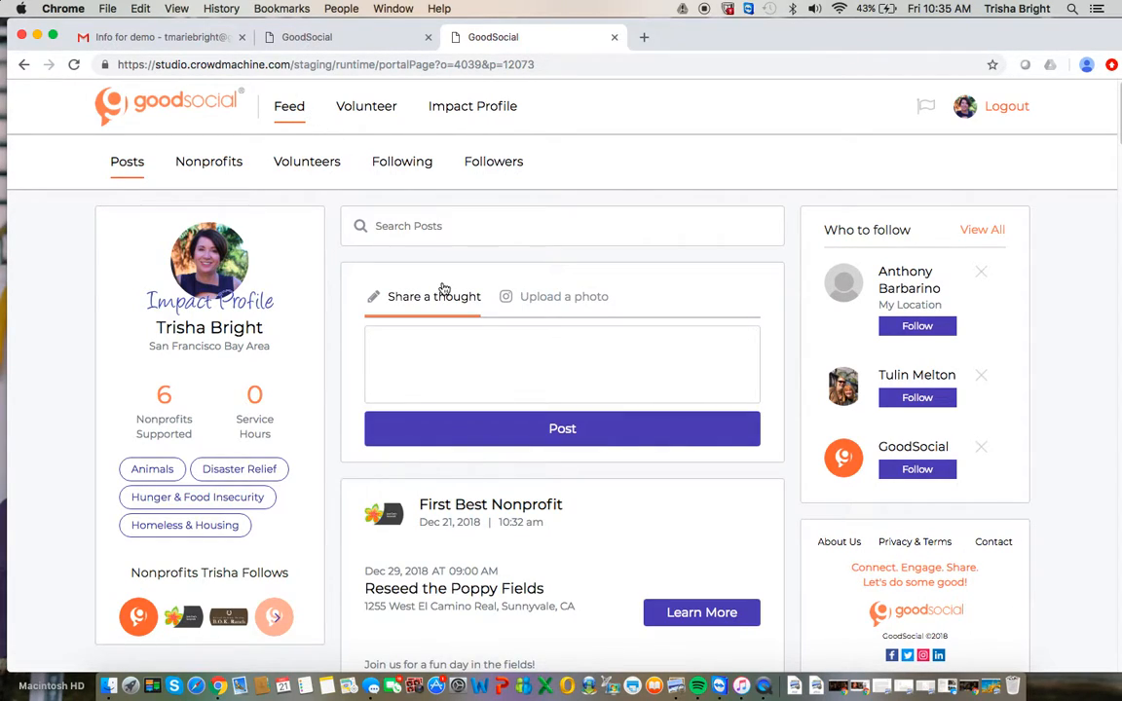
# Like First Best Nonprofit's "Reseed the Poppy Fields" post in the feed and open the opportunity's detail page.
pyautogui.scroll(-1, 465, 458)
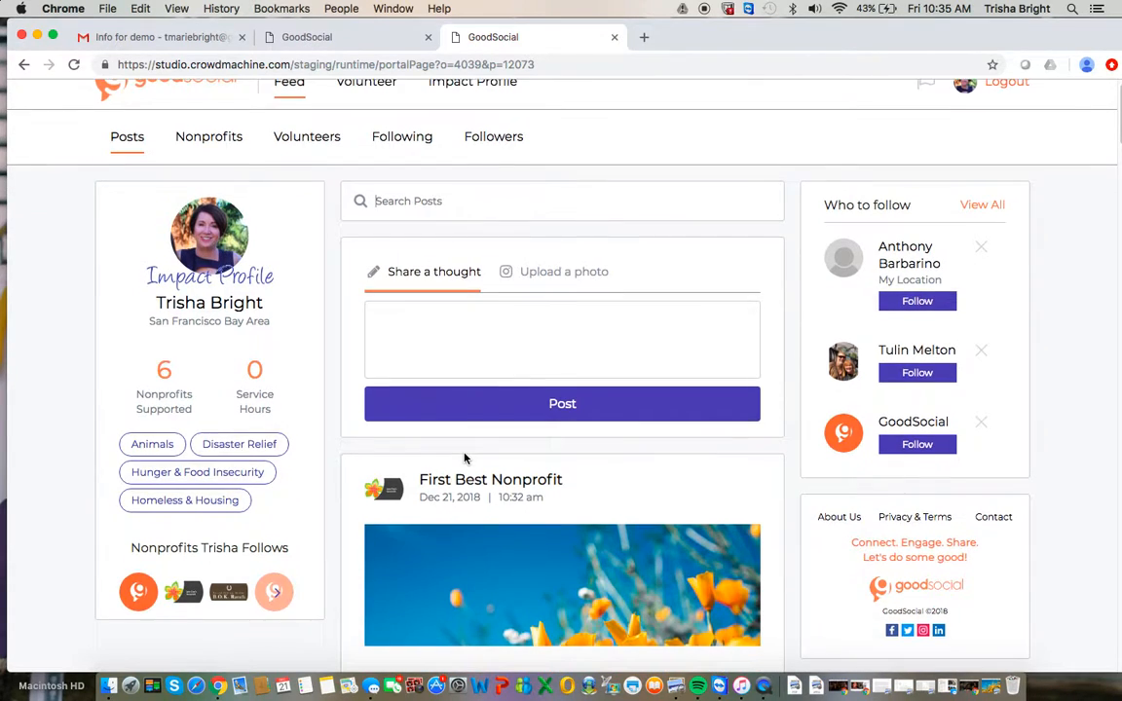
pyautogui.scroll(-1, 465, 458)
pyautogui.scroll(-5, 465, 458)
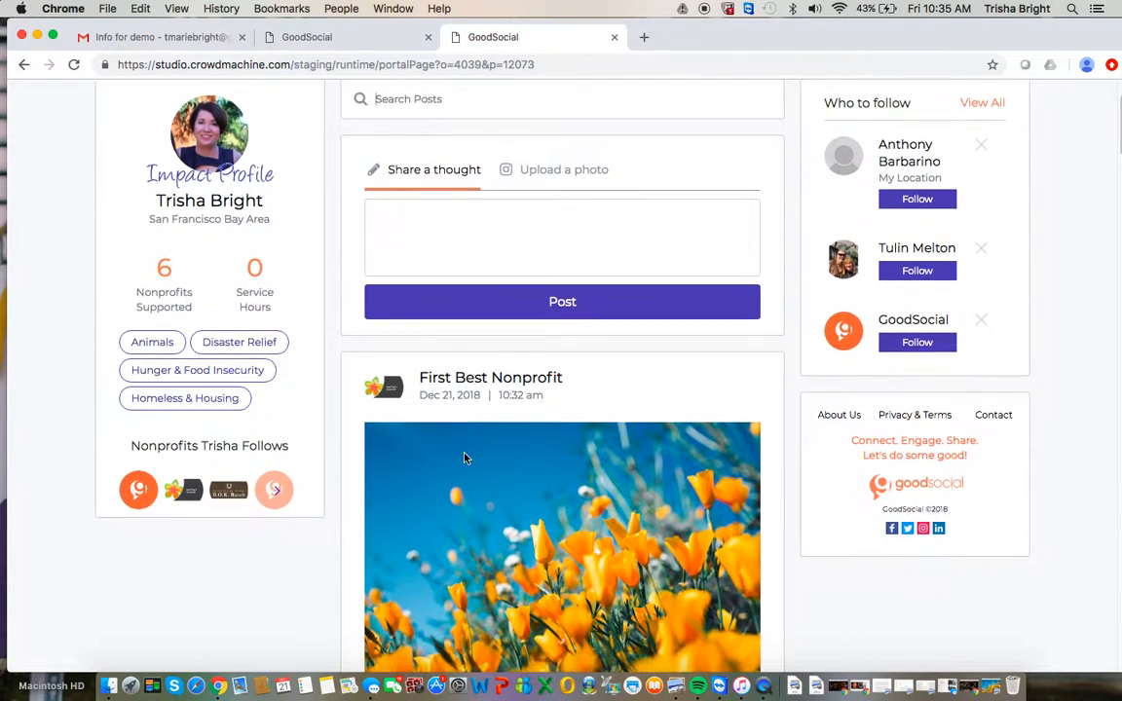
pyautogui.scroll(-2, 464, 458)
pyautogui.scroll(5, 465, 458)
pyautogui.scroll(-2, 465, 458)
pyautogui.scroll(1, 465, 458)
pyautogui.scroll(-5, 464, 458)
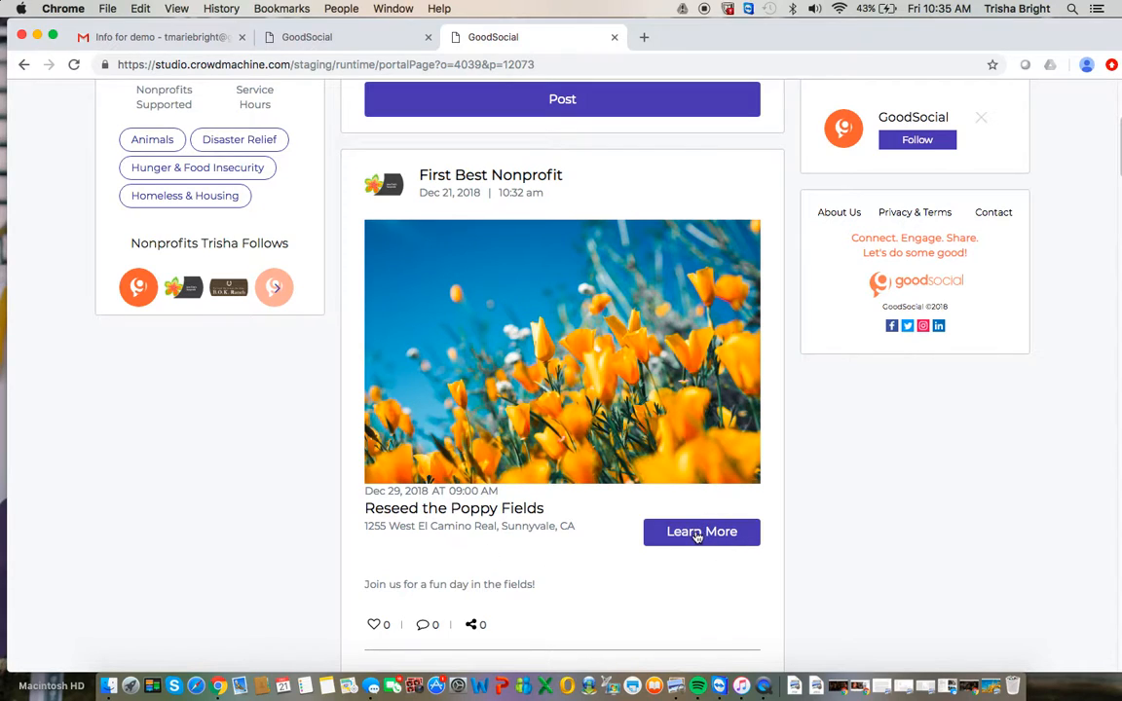
pyautogui.click(376, 625)
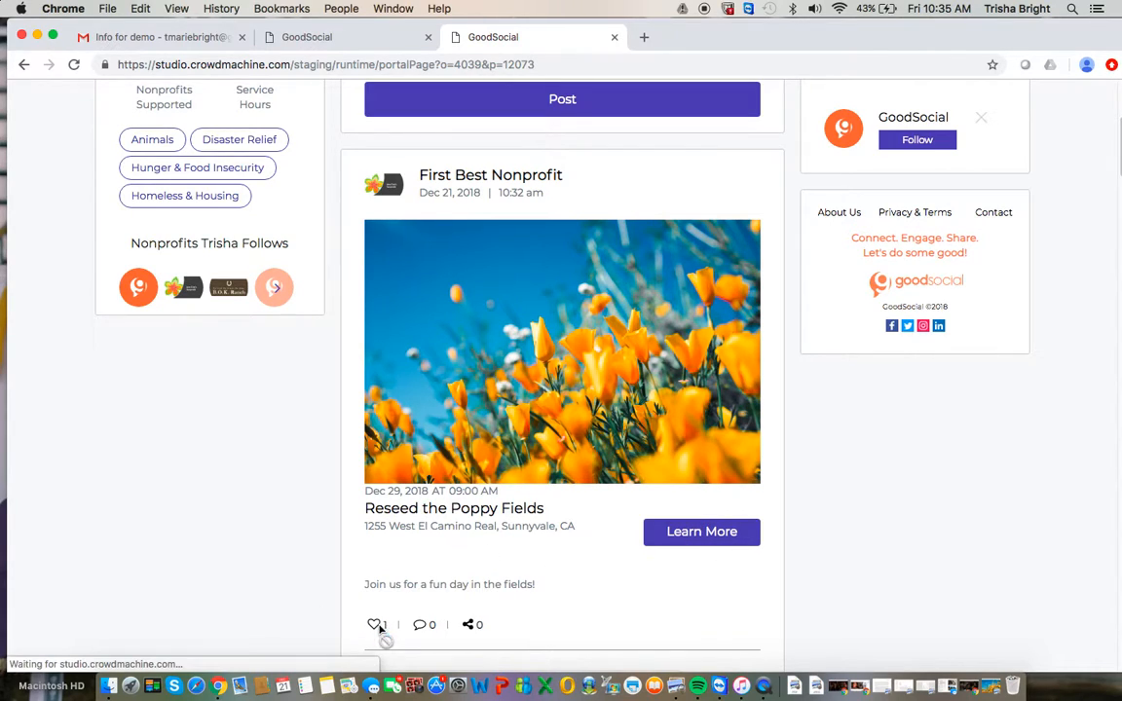
pyautogui.click(703, 533)
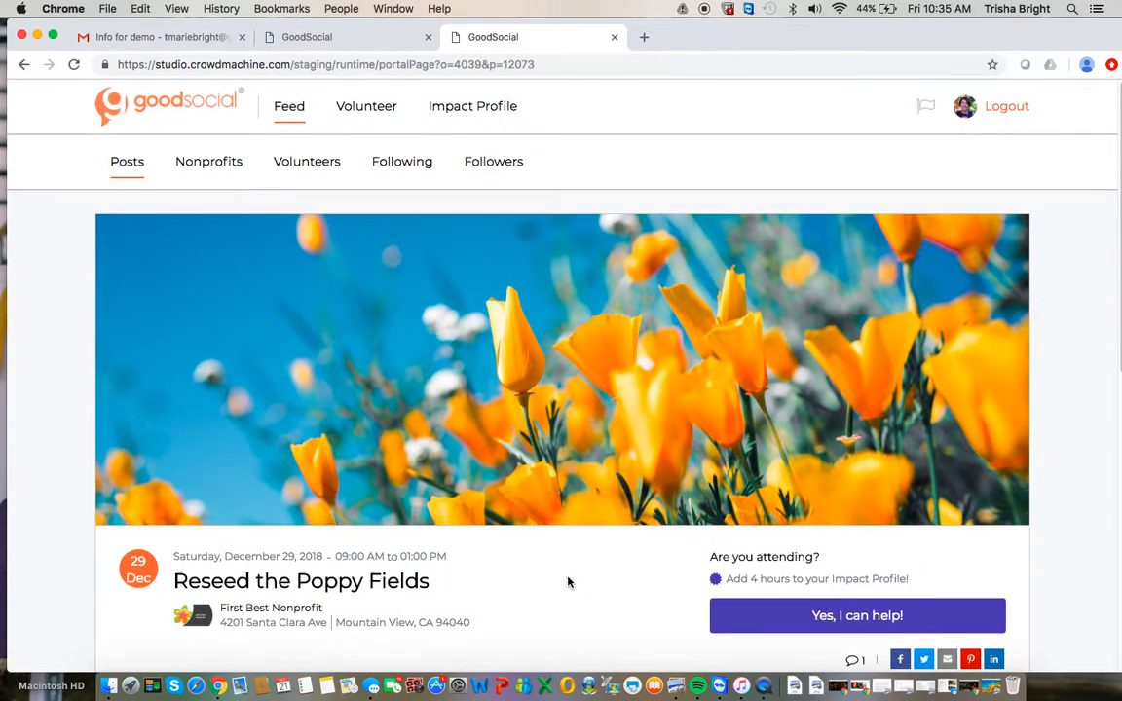
# Look over the opportunity's description and requirements, sign up as attending "Reseed the Poppy Fields" and dismiss the thank-you message.
pyautogui.scroll(-2, 569, 582)
pyautogui.scroll(2, 569, 582)
pyautogui.scroll(-3, 569, 581)
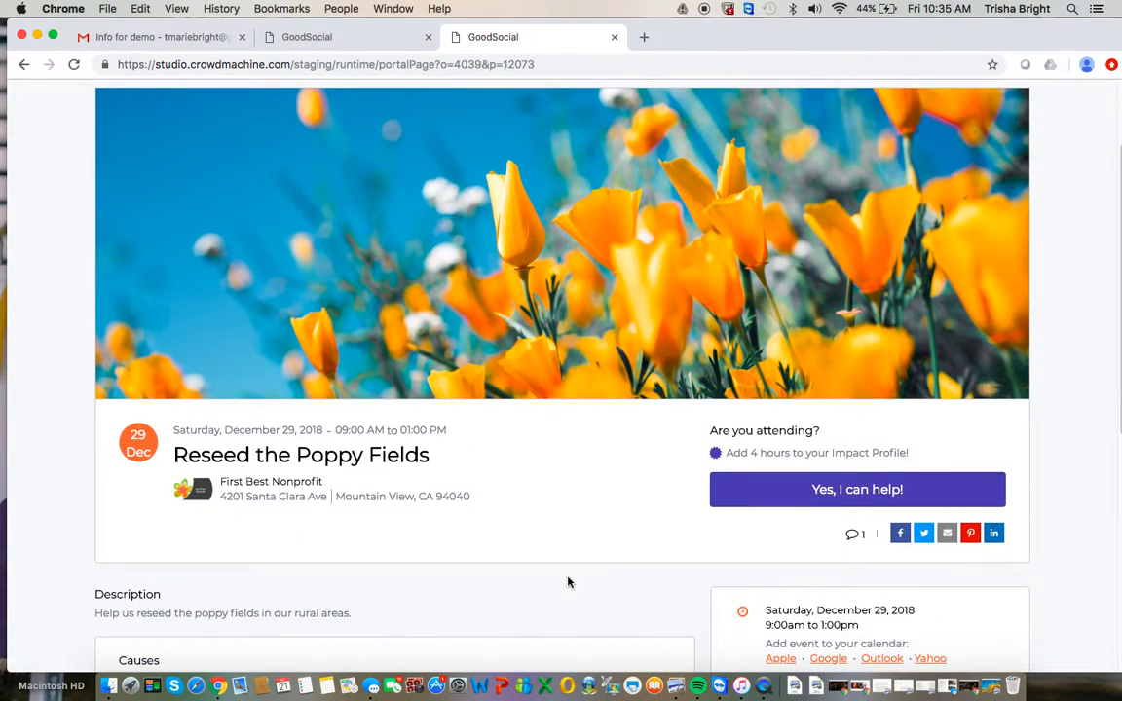
pyautogui.scroll(-7, 569, 582)
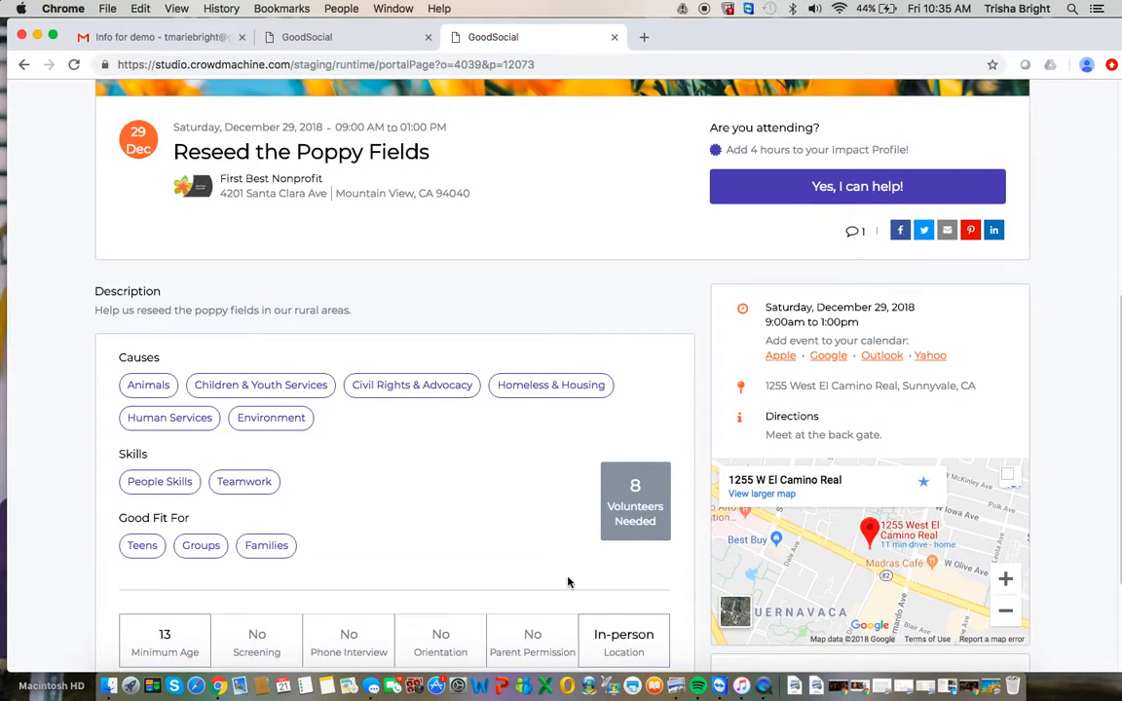
pyautogui.scroll(-3, 596, 478)
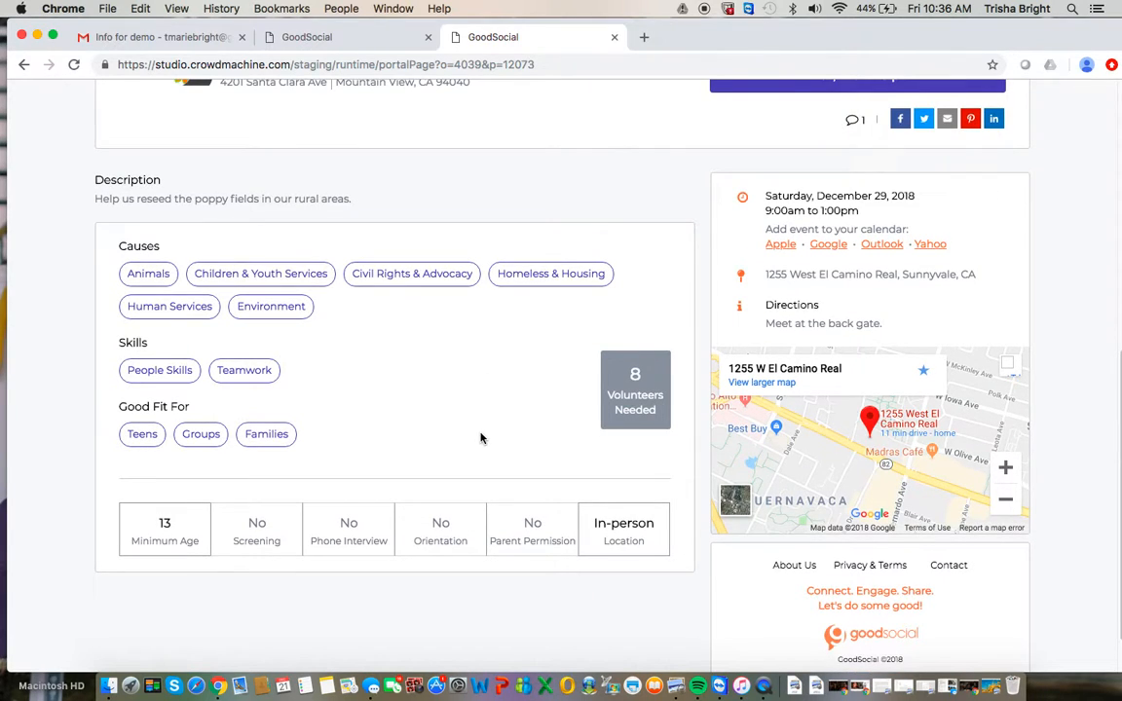
pyautogui.scroll(8, 480, 439)
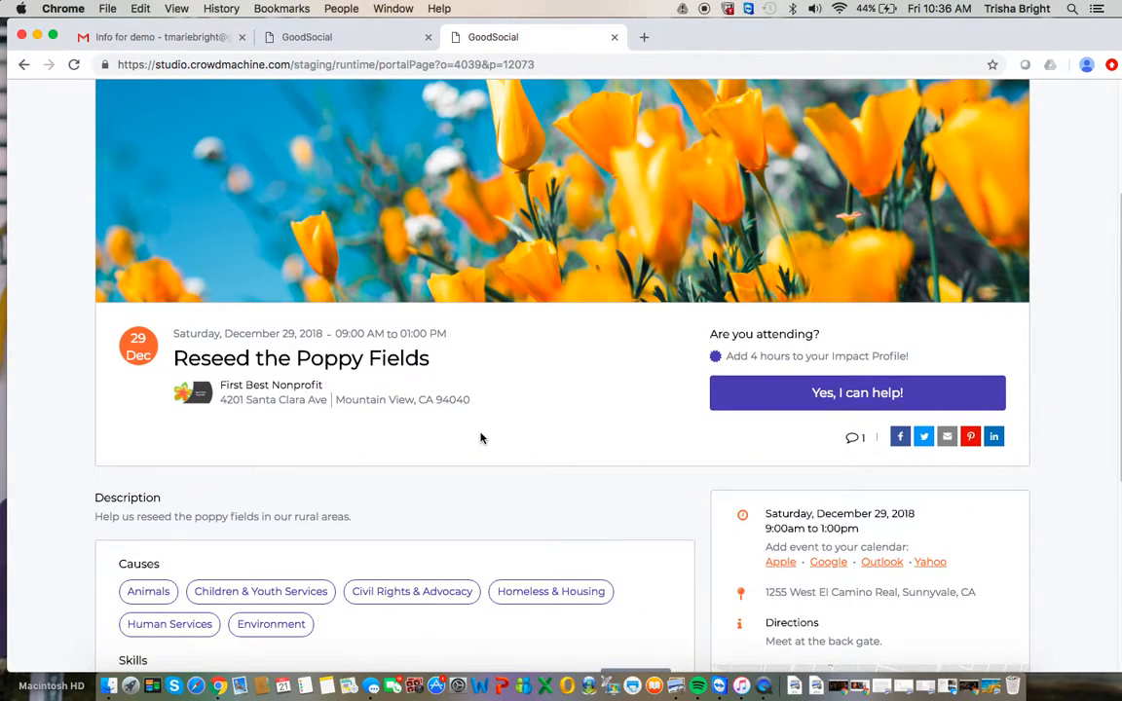
pyautogui.click(789, 395)
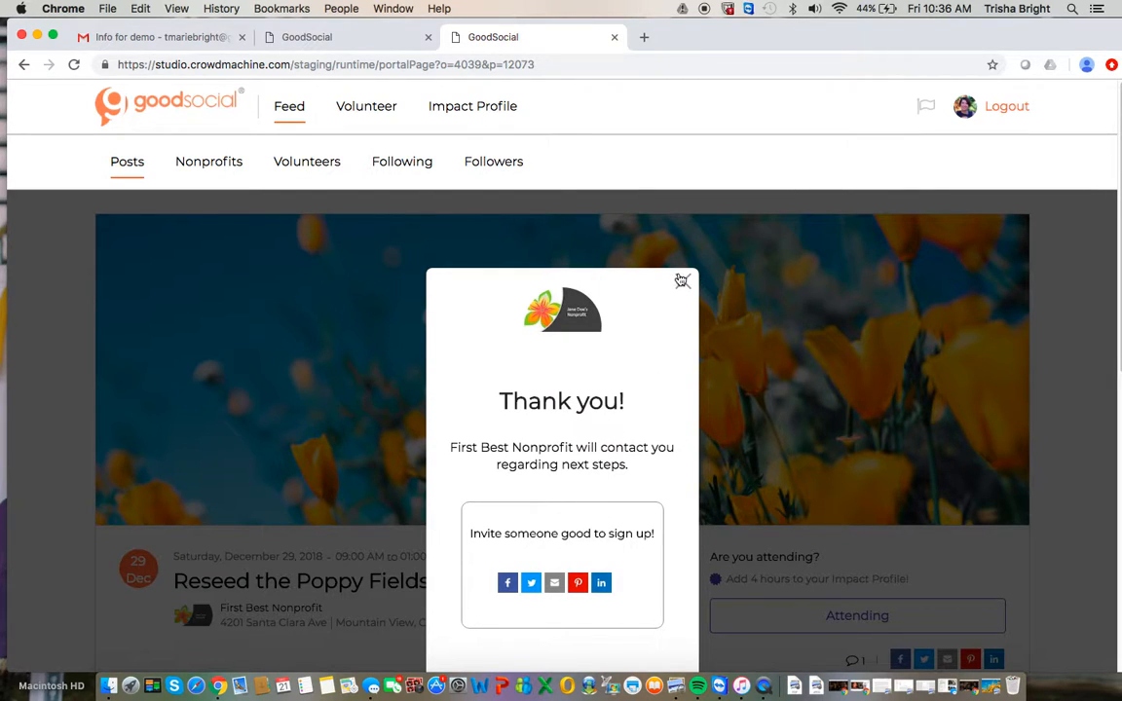
pyautogui.click(684, 281)
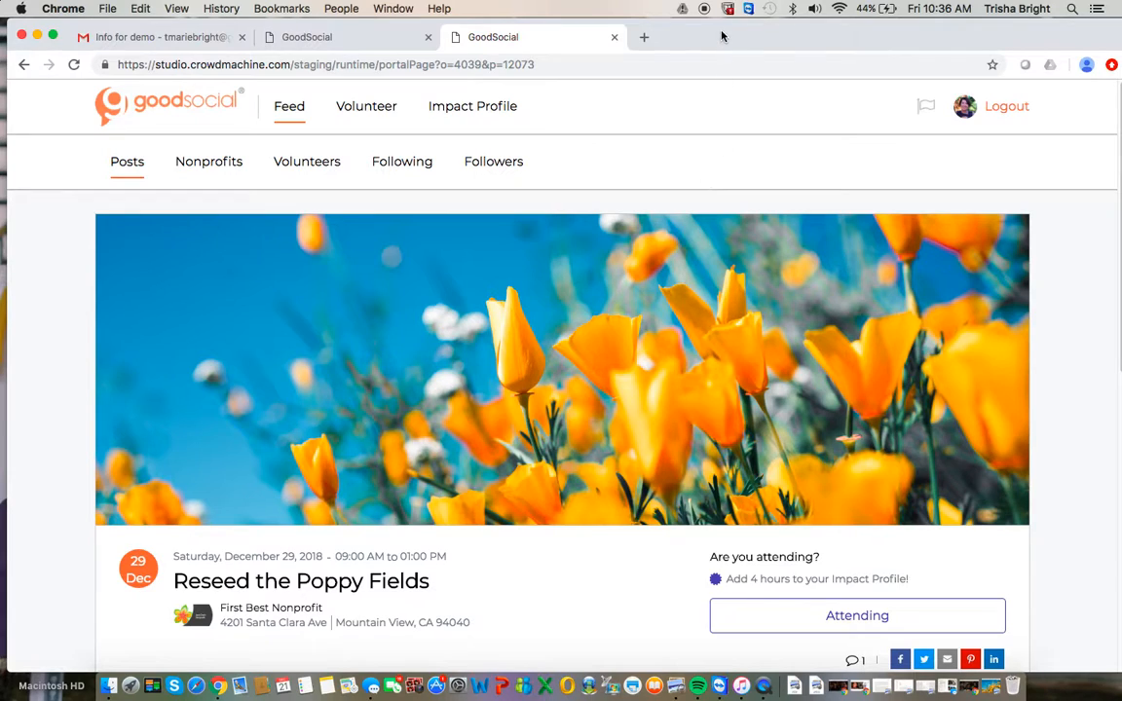